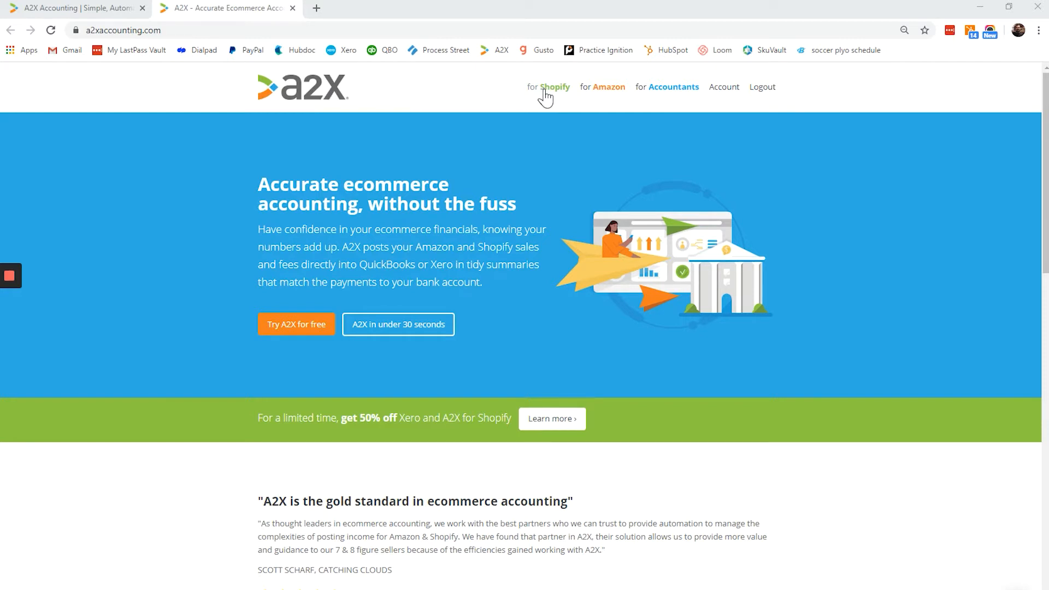
Review the A2X for Shopify plans and pricing, and return to the A2X account's home page.
left_click(544, 92)
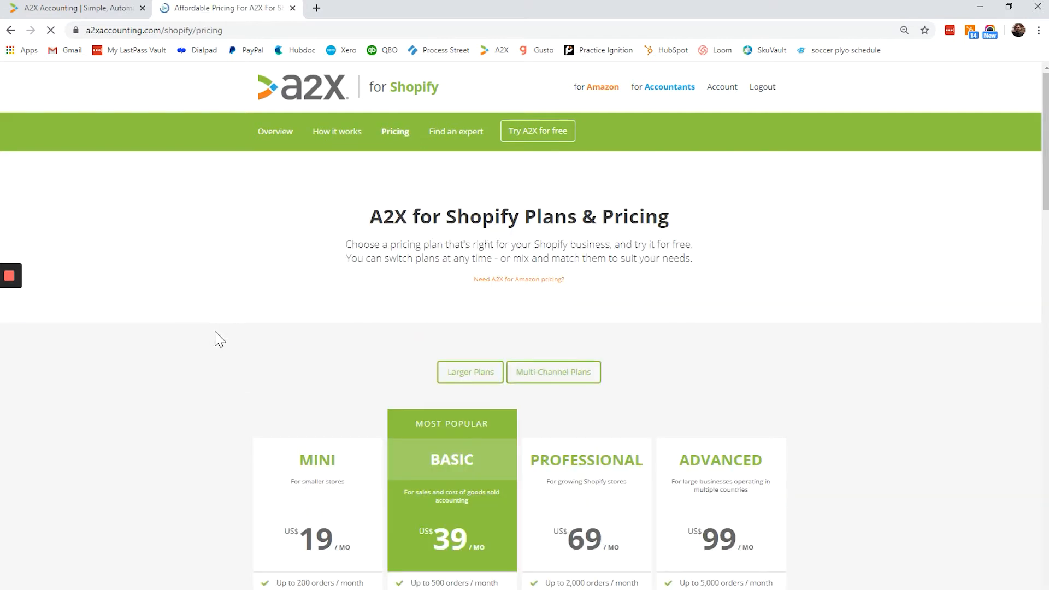
scroll(227, 344, "down", 2)
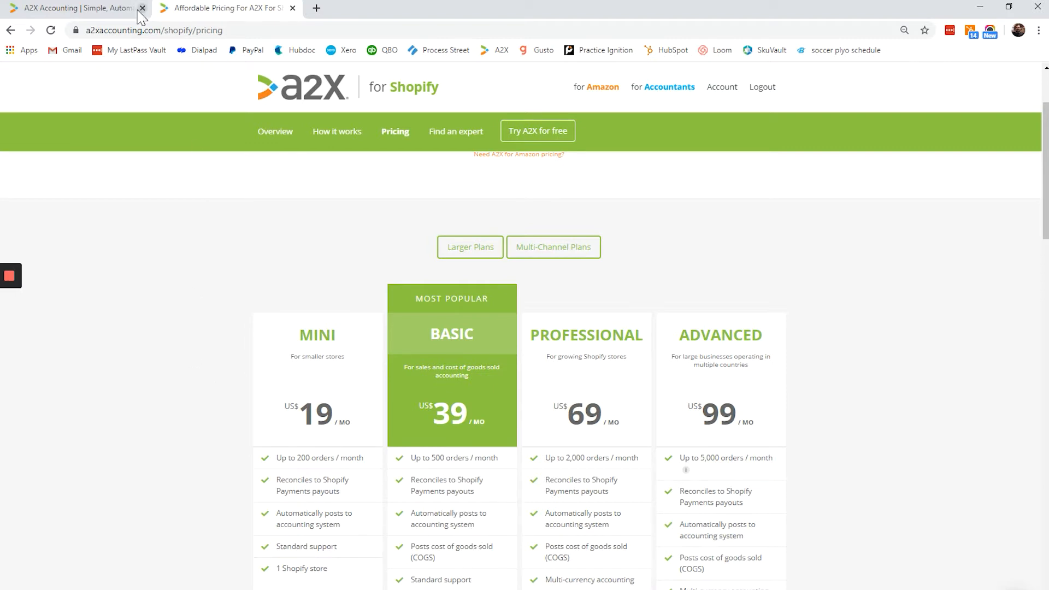
left_click(84, 13)
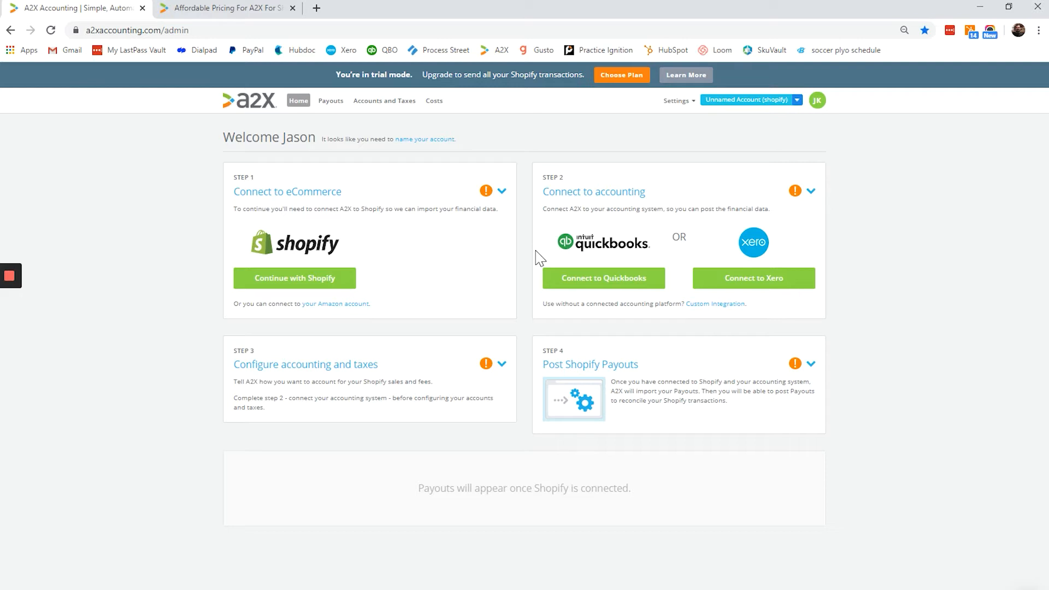
Connect the A2X account to Xero by sharing access from a current company.
left_click(759, 286)
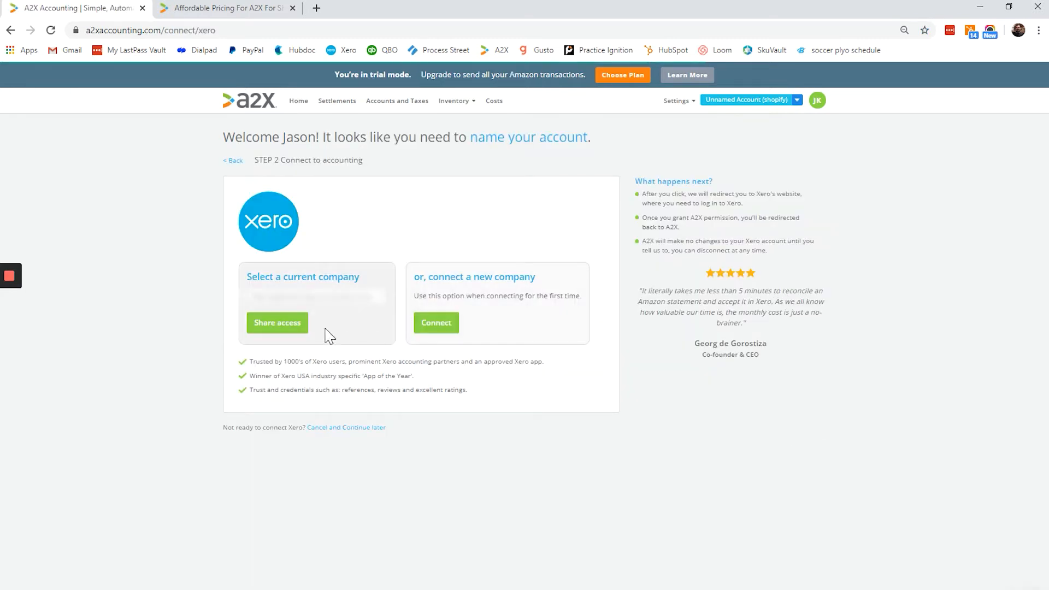
left_click(337, 300)
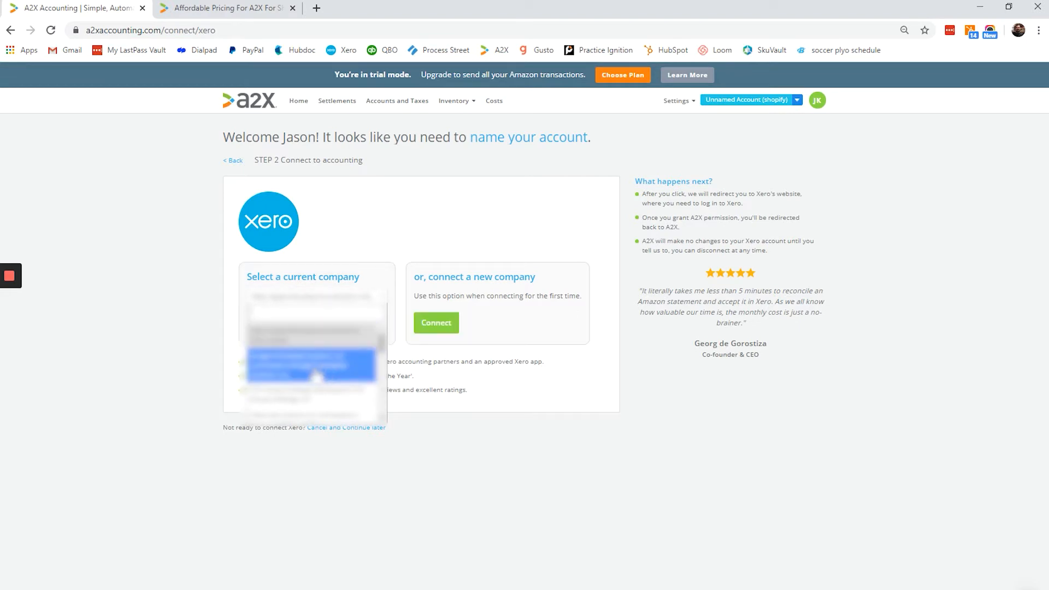
left_click(316, 376)
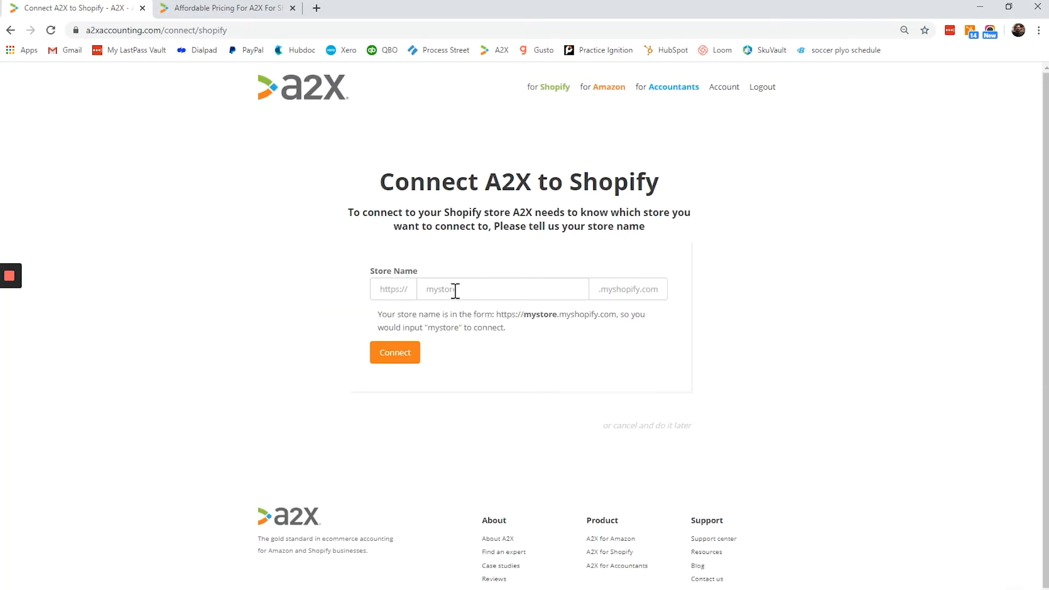
Connect A2X to the Shopify store using its saved store name, and install the A2X app in Shopify.
left_click(456, 289)
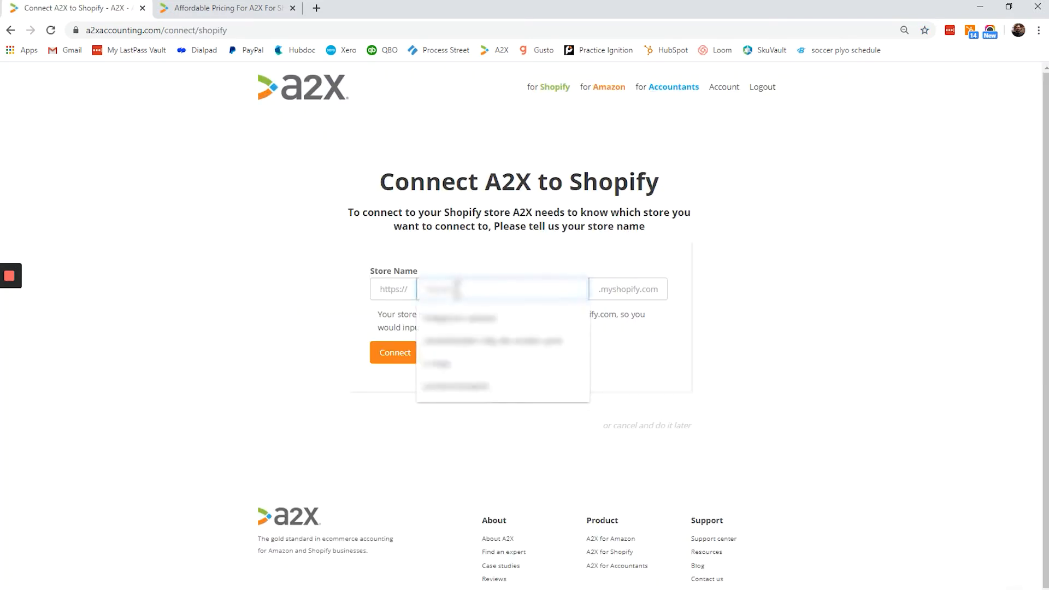
left_click(458, 317)
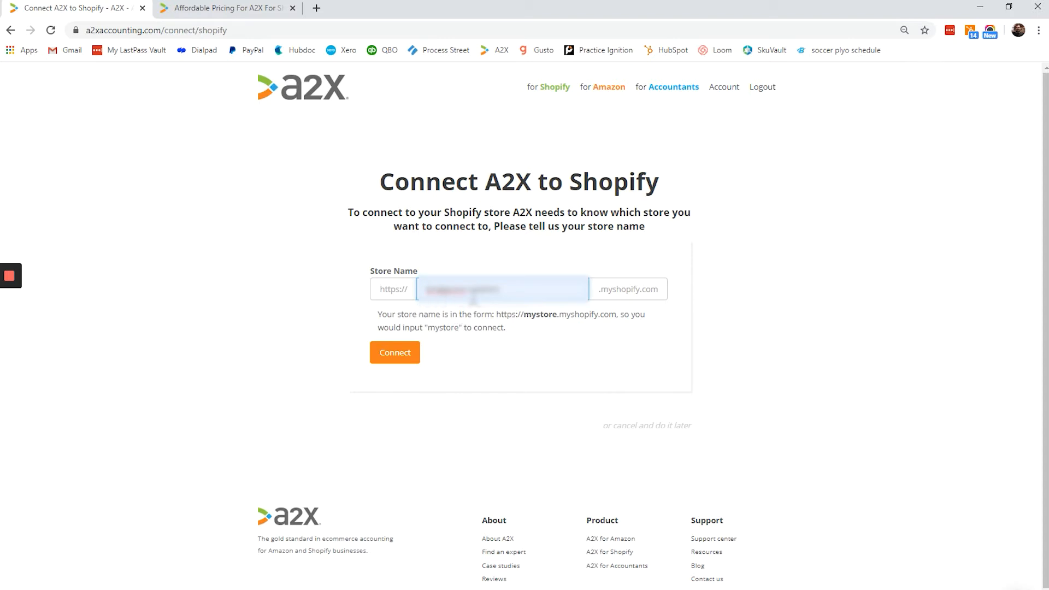
left_click(399, 355)
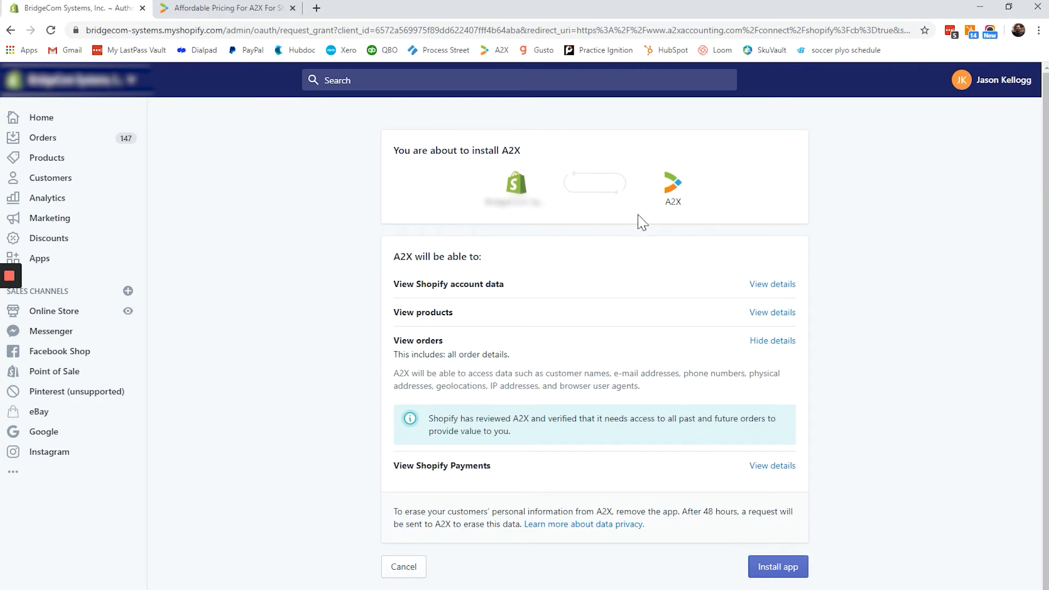
left_click(797, 566)
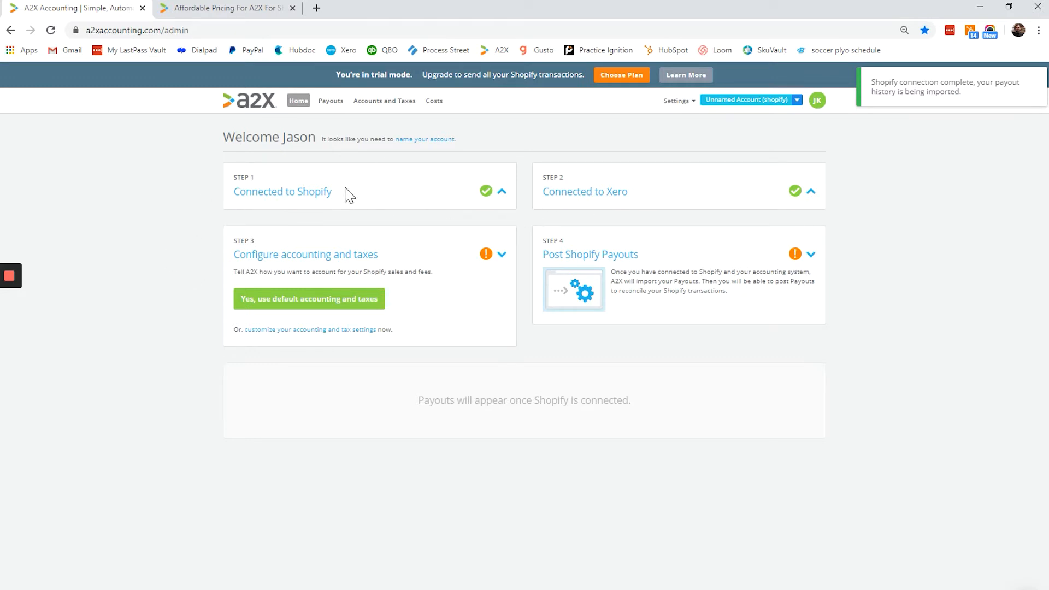
In the Shopify account and tax rate mappings, map Discounts to the account 40400 : Sales Discounts.
left_click(407, 103)
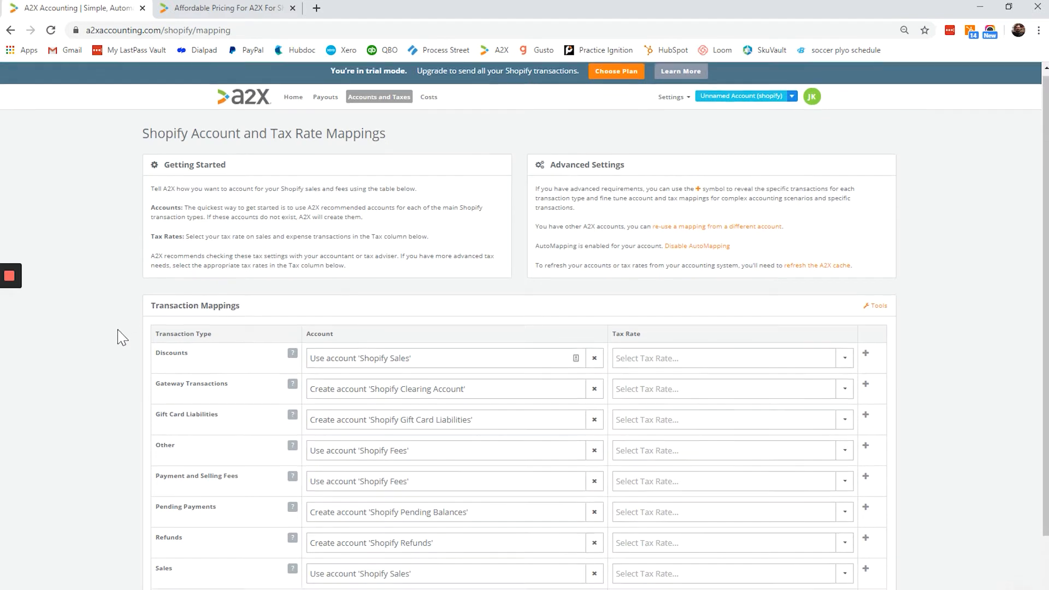
scroll(121, 337, "down", 2)
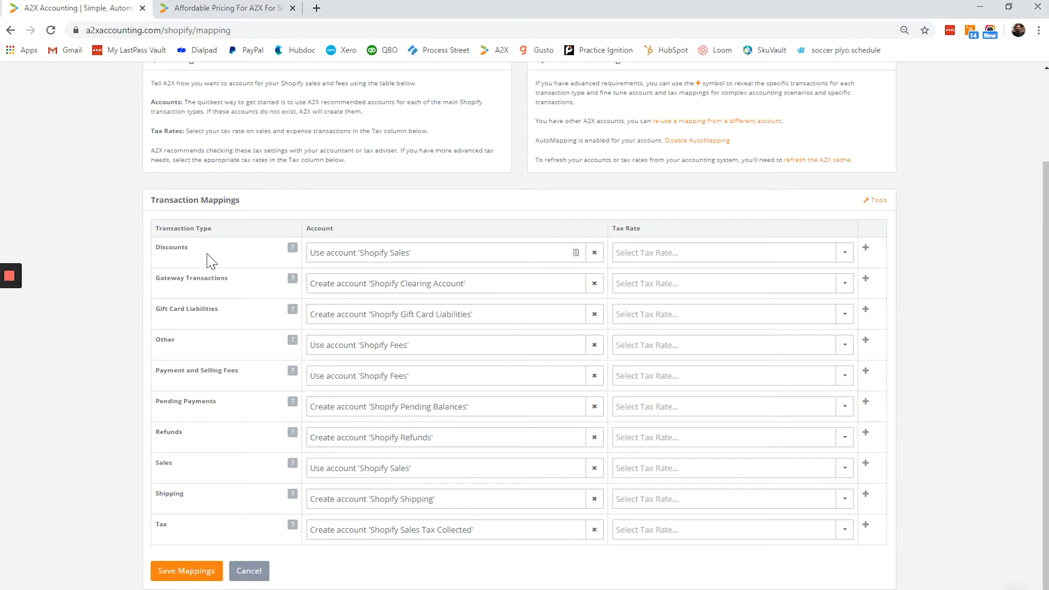
left_click(435, 256)
left_click_drag(435, 255, 216, 278)
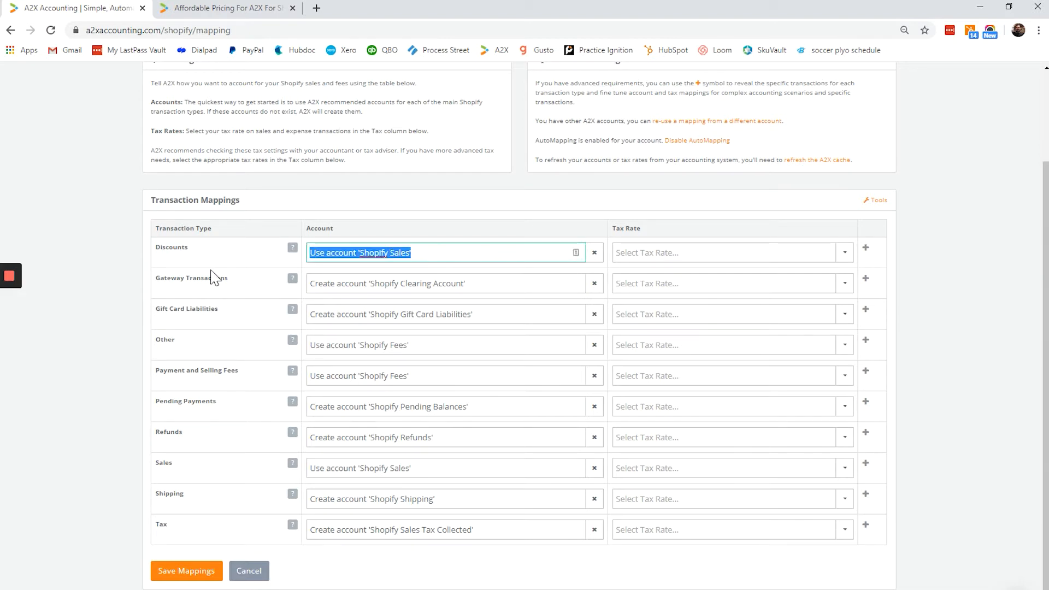
type("disc")
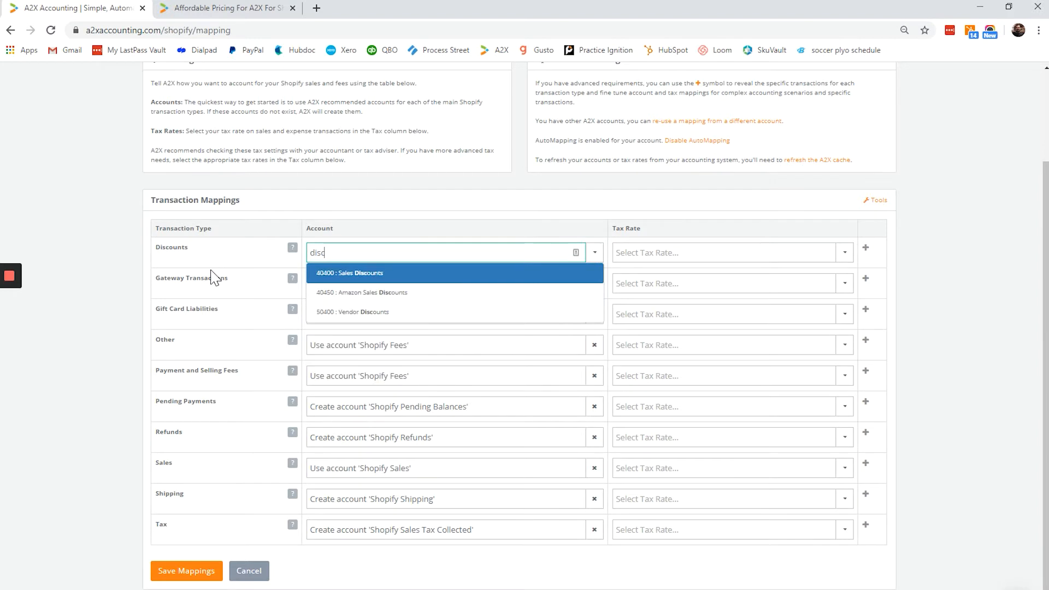
key("BackSpace")
key("BackSpace")
key("BackSpace")
key("BackSpace")
type("shop")
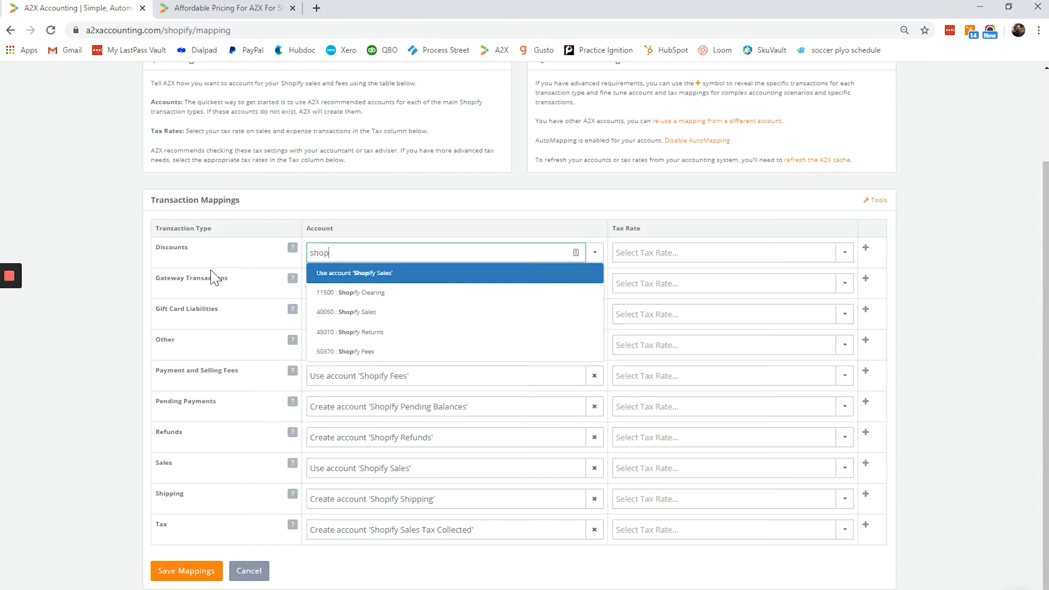
key("BackSpace")
type("ales")
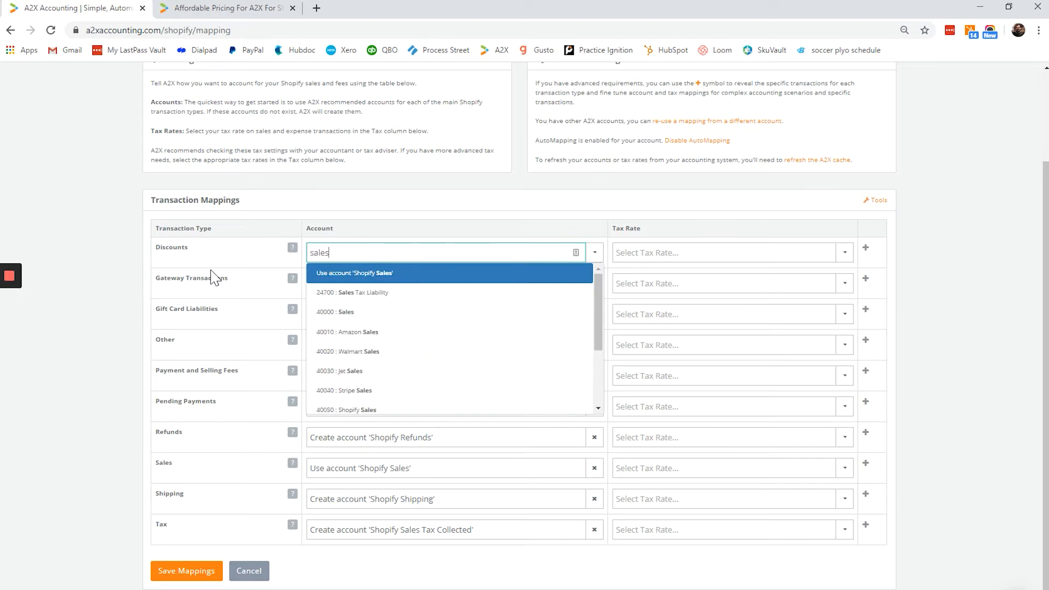
key("Down")
key("Down")
key("Down")
key("Down")
key("Down")
scroll(413, 382, "down", 1)
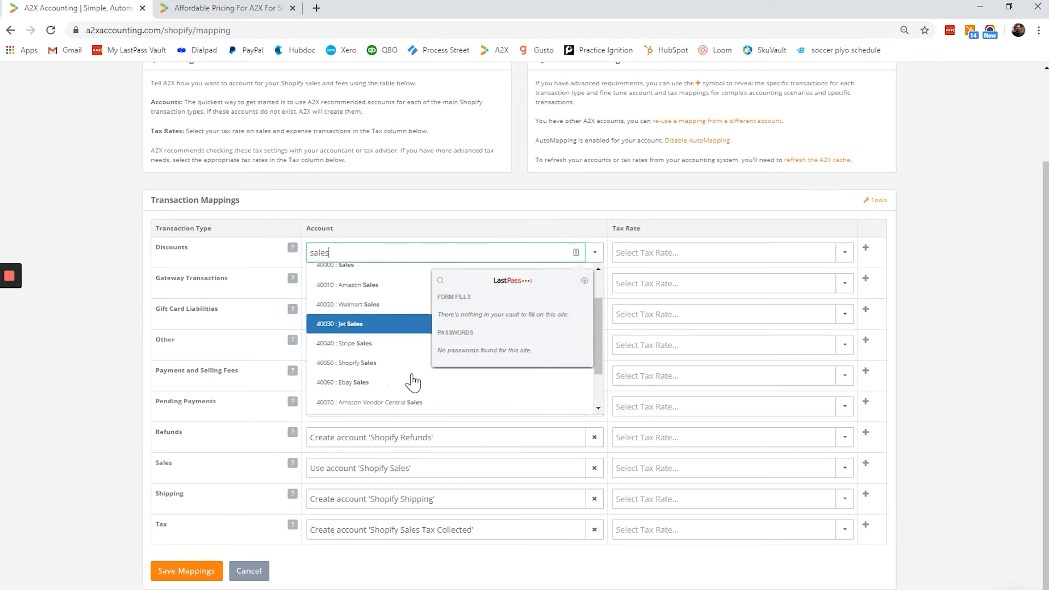
left_click(382, 364)
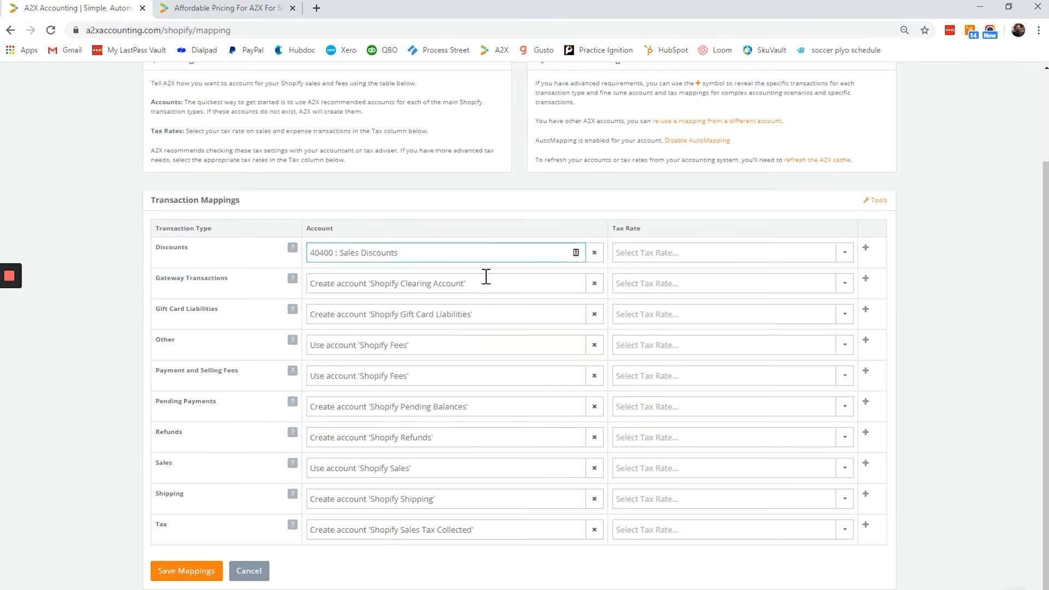
Map Gateway Transactions to 11500 : Shopify Clearing and Gift Card Liabilities to 22400 : Gift Card Liability.
left_click_drag(507, 283, 303, 291)
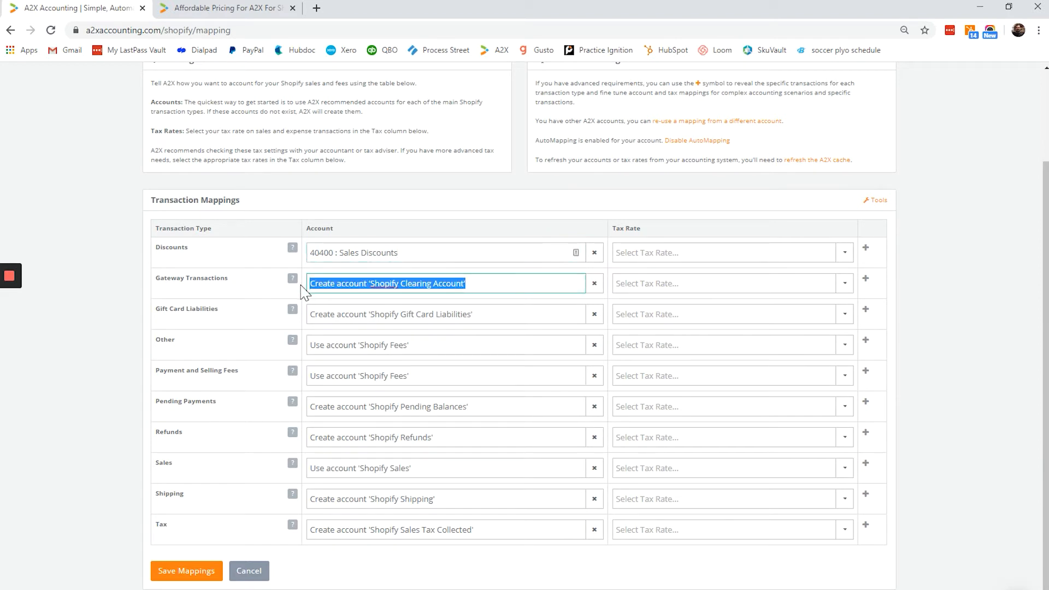
type("clear")
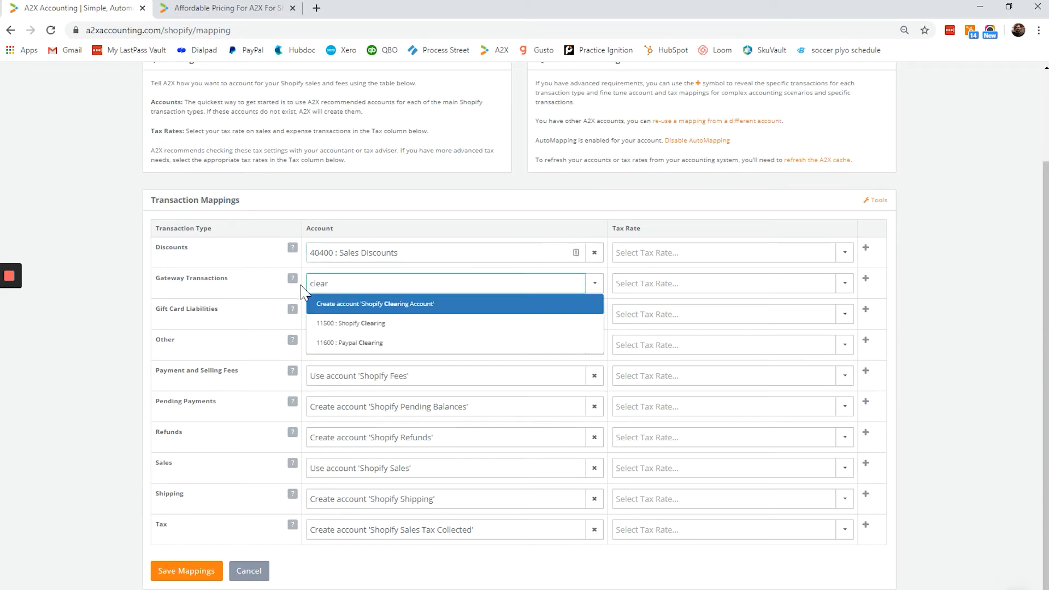
left_click(389, 323)
left_click_drag(508, 315, 296, 331)
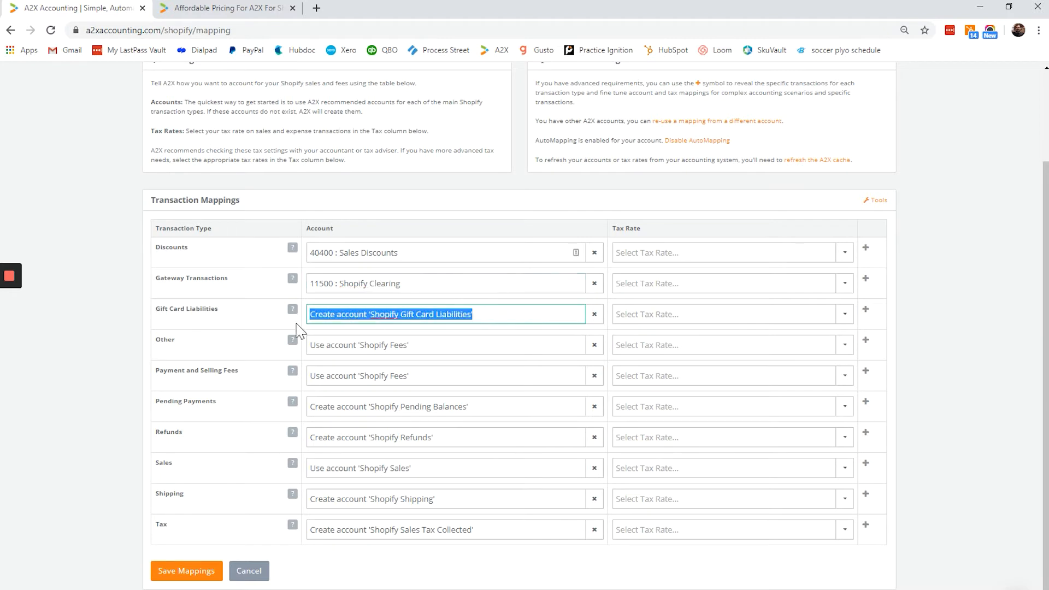
type("gift")
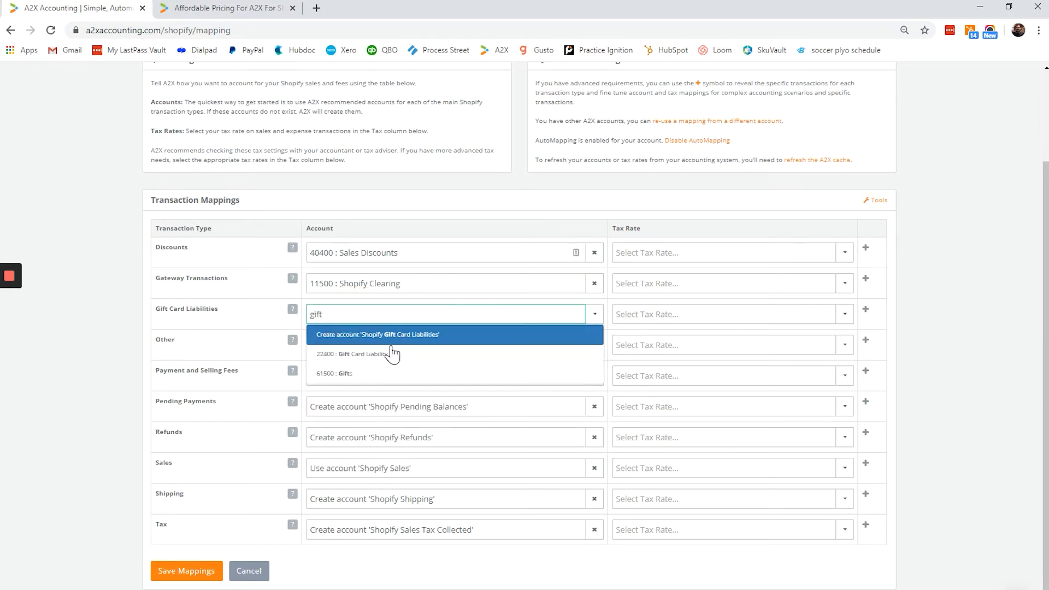
left_click(377, 356)
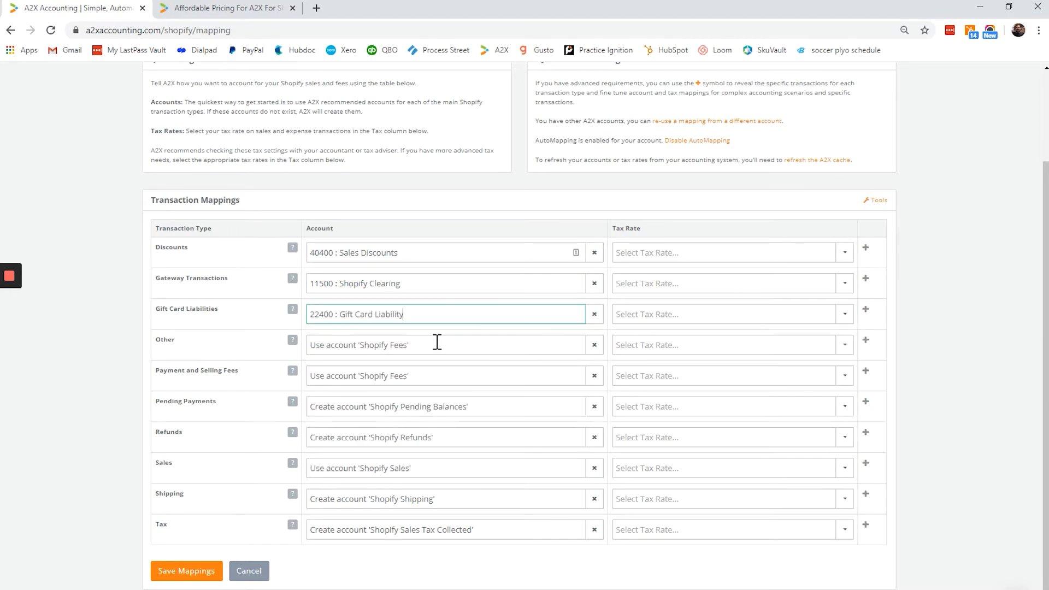
Map the Other transaction type to the account 50370 : Shopify Fees.
left_click_drag(437, 342, 300, 359)
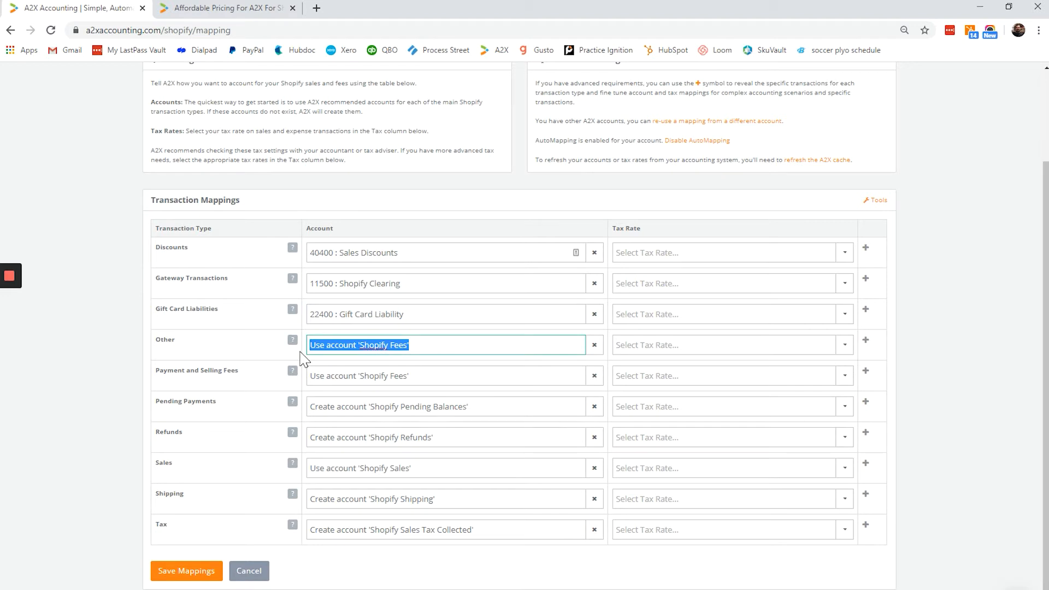
type("shop")
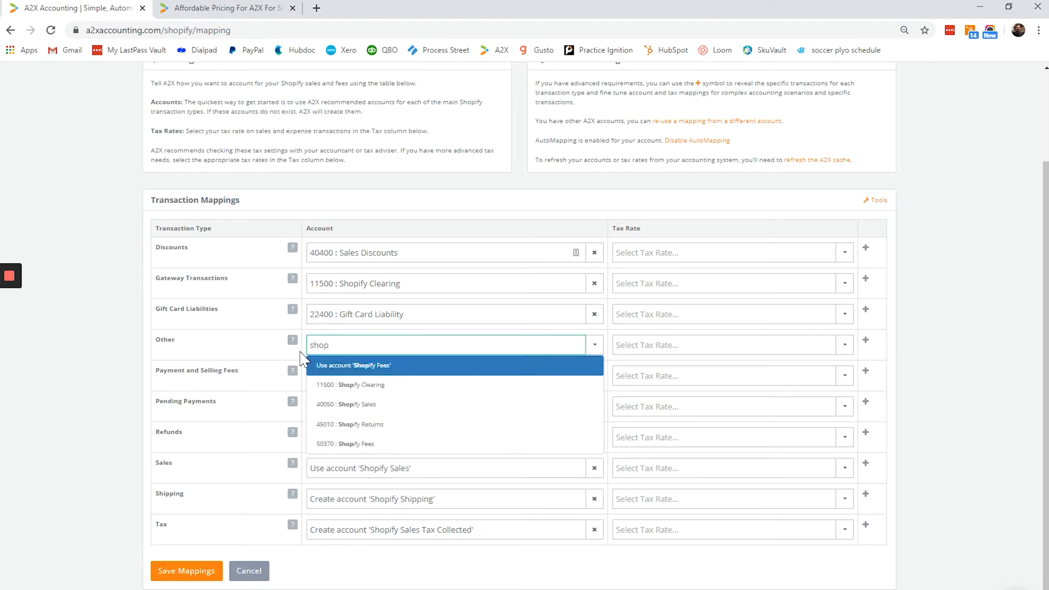
key("Down")
key("Down")
key("Down")
key("Down")
key("Return")
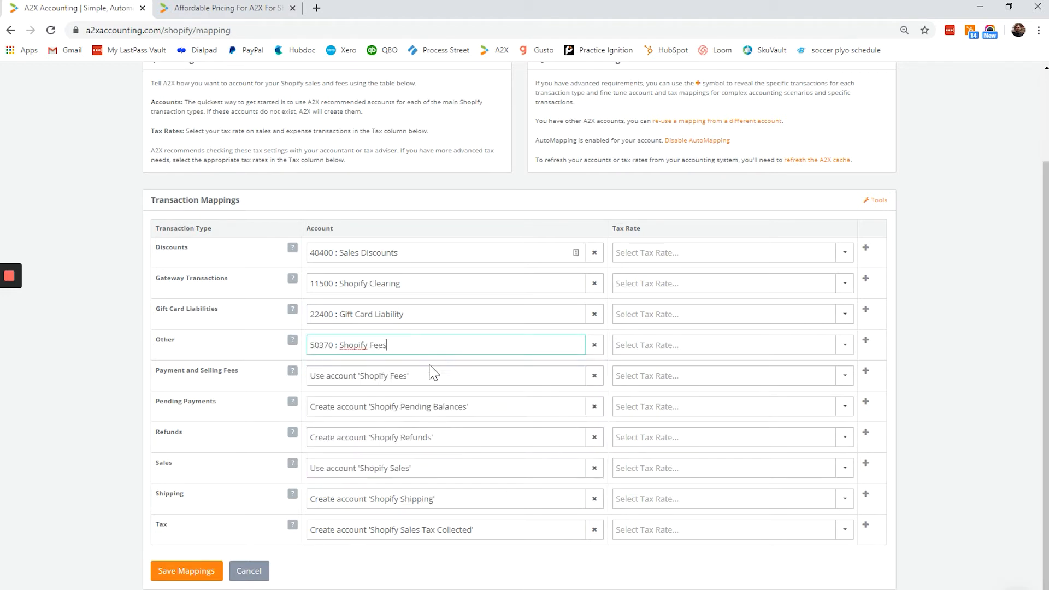
Map Payment and Selling Fees to the account 50370 : Shopify Fees.
left_click_drag(437, 377, 277, 378)
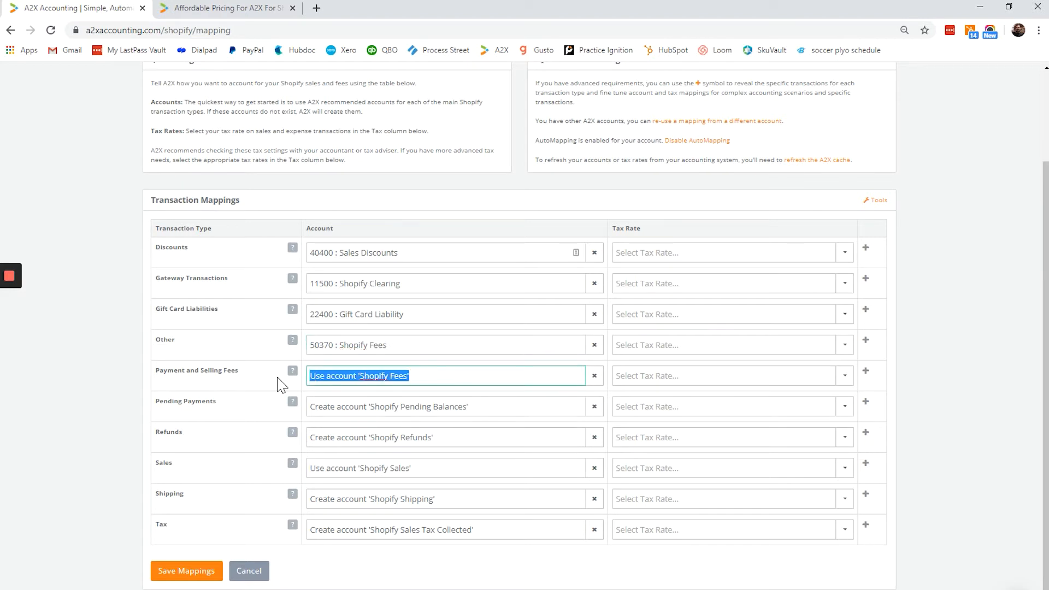
type("fees")
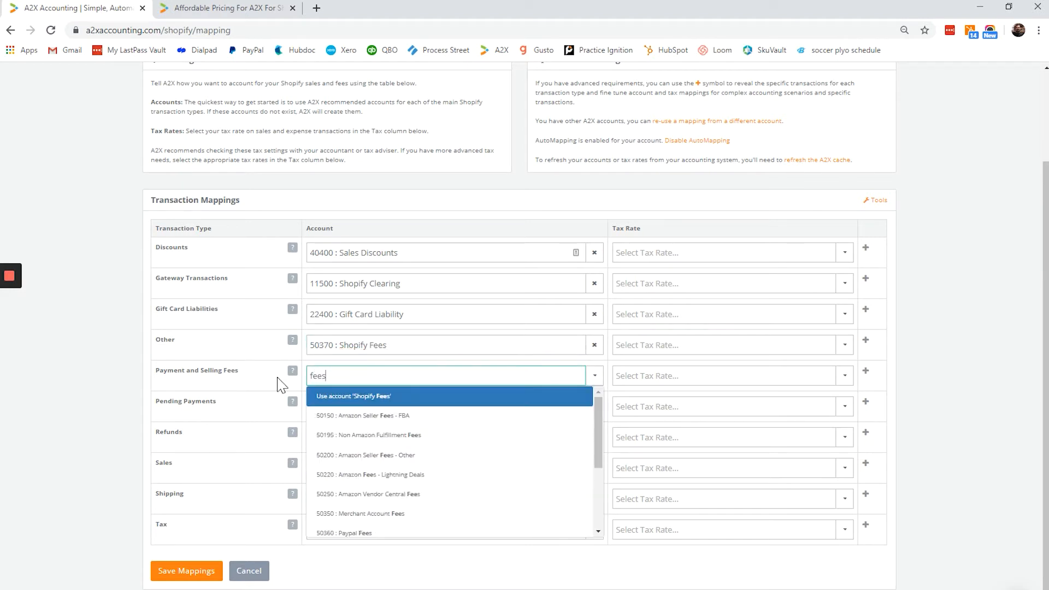
scroll(393, 514, "down", 3)
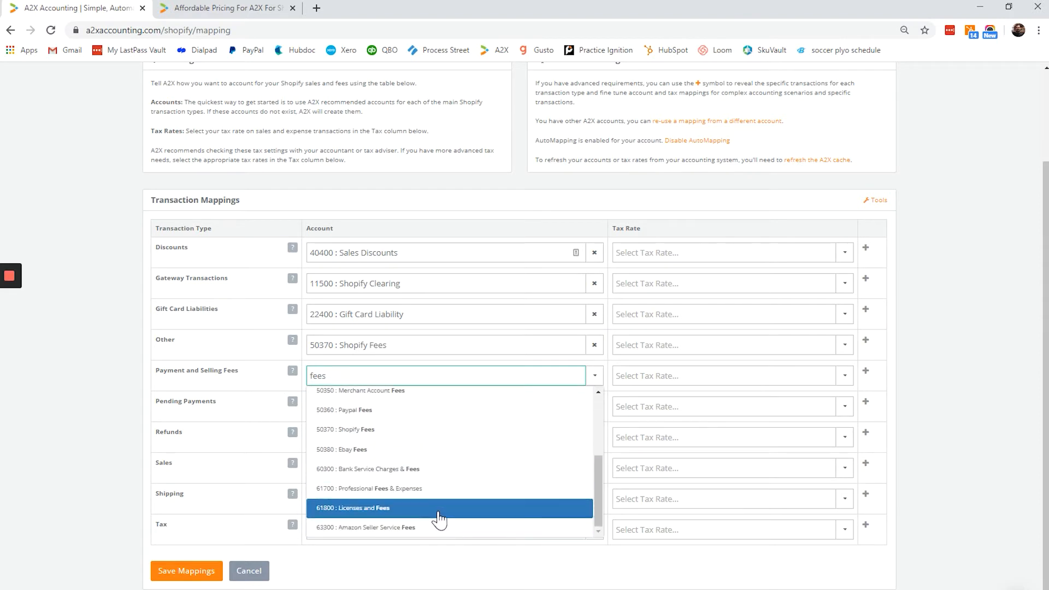
left_click(382, 429)
Map Pending Payments to 11500 : Shopify Clearing and Refunds to 45010 : Shopify Returns.
left_click_drag(490, 406, 283, 421)
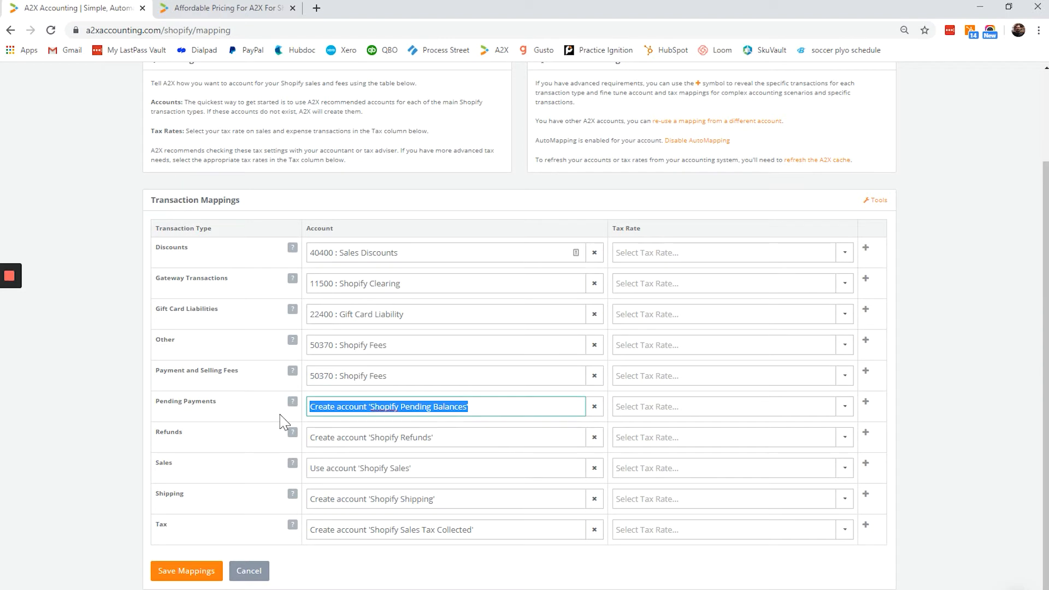
type("shop")
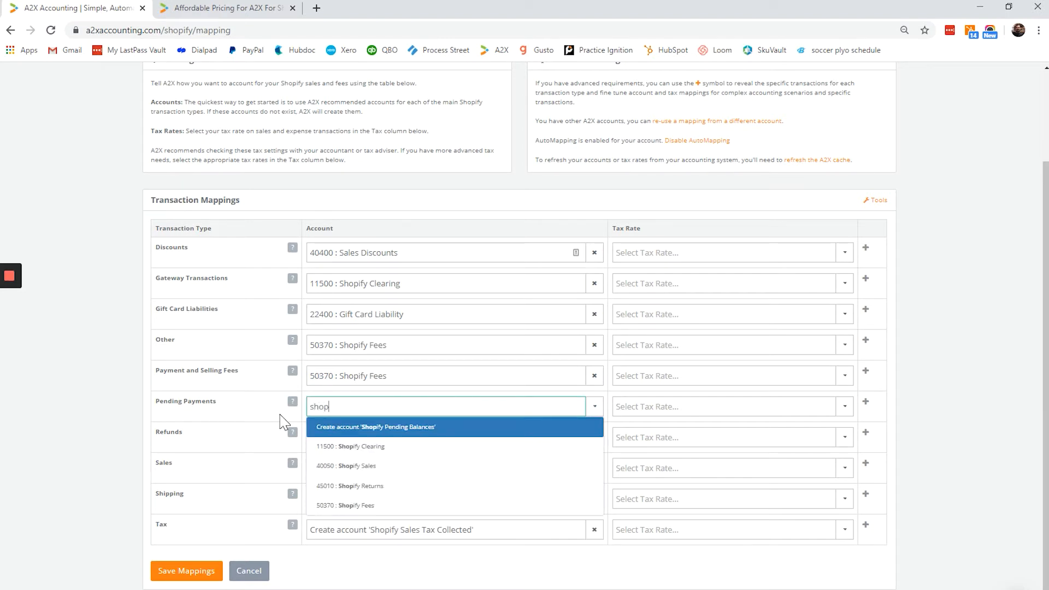
left_click(390, 452)
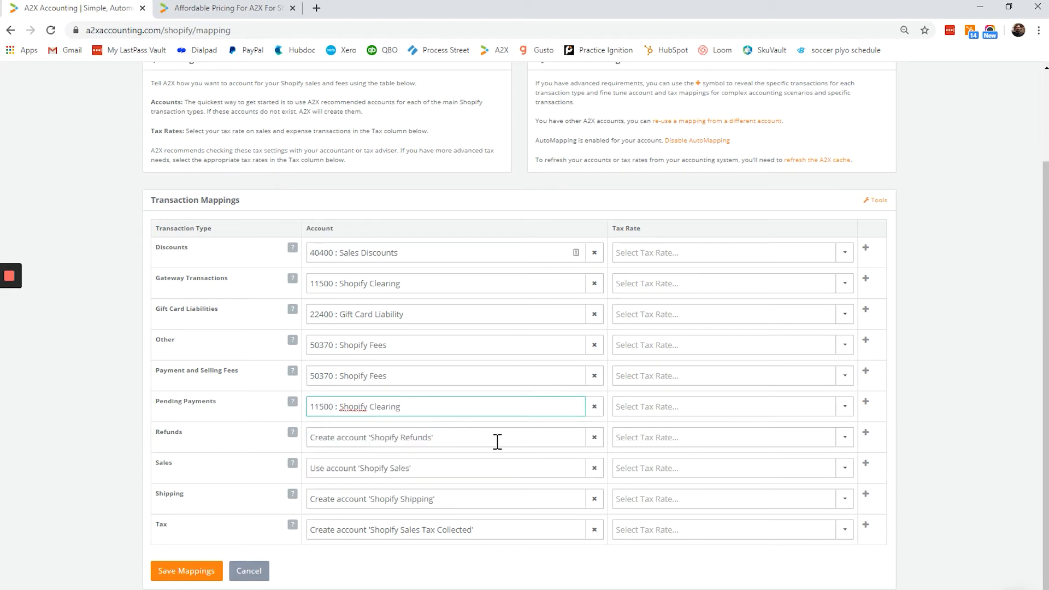
left_click_drag(496, 440, 134, 437)
type("retu")
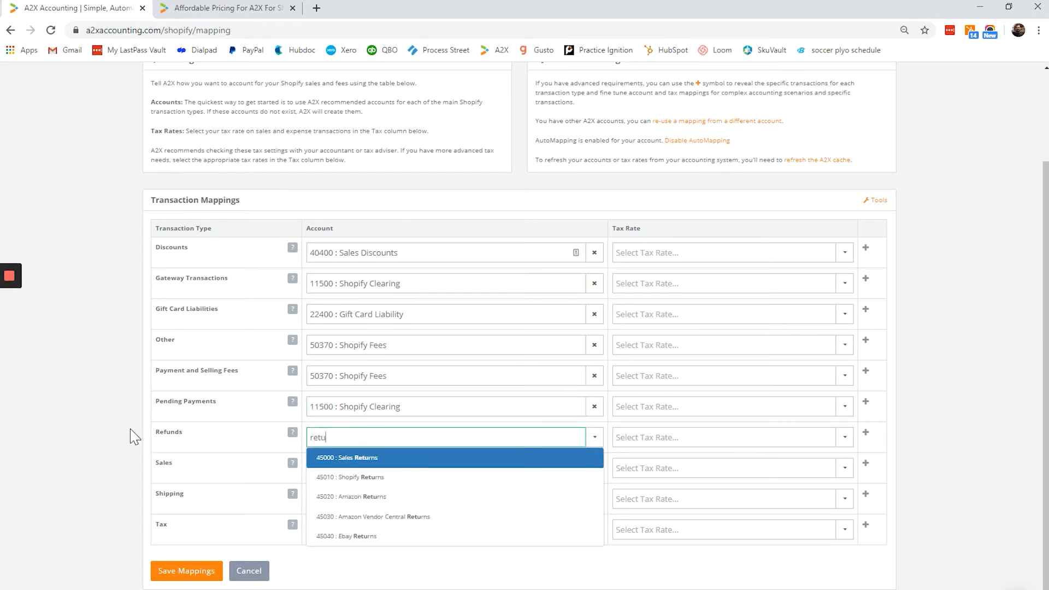
left_click(352, 477)
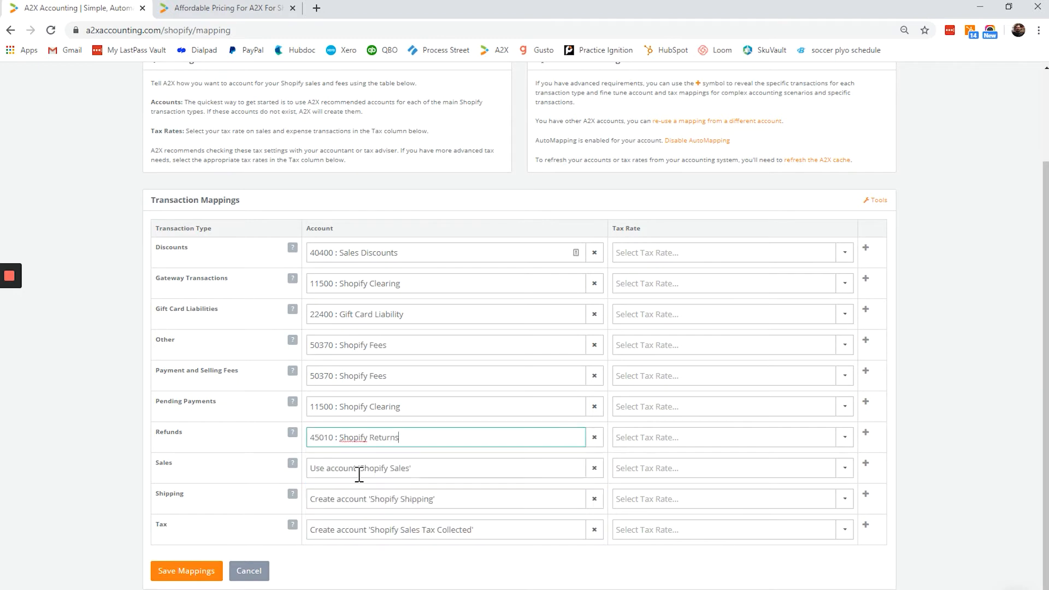
Map the Sales transaction type to the account 40050 : Shopify Sales.
left_click_drag(436, 469, 140, 468)
type("sales")
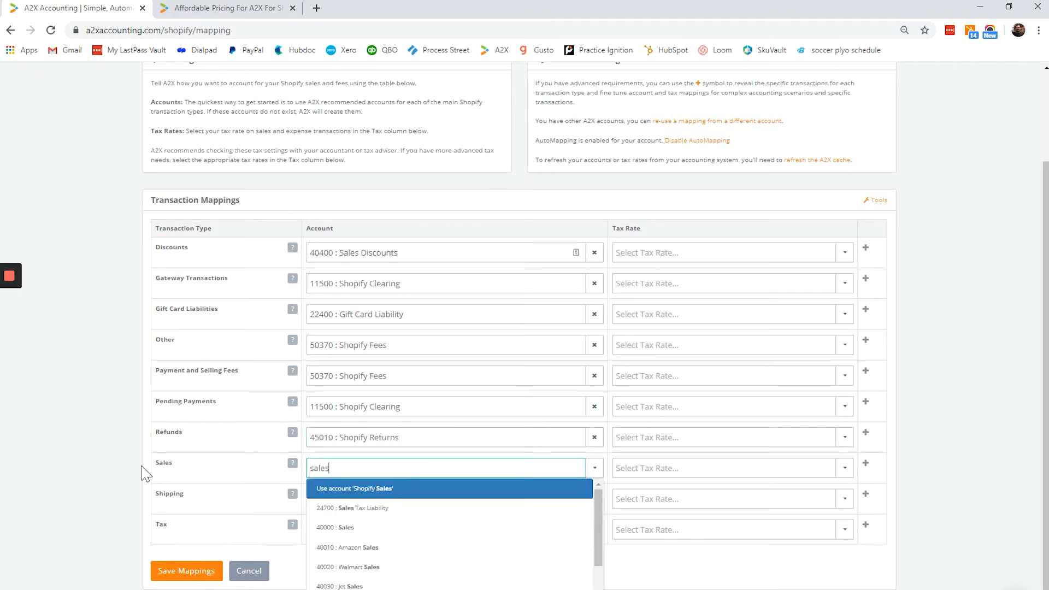
scroll(387, 553, "down", 3)
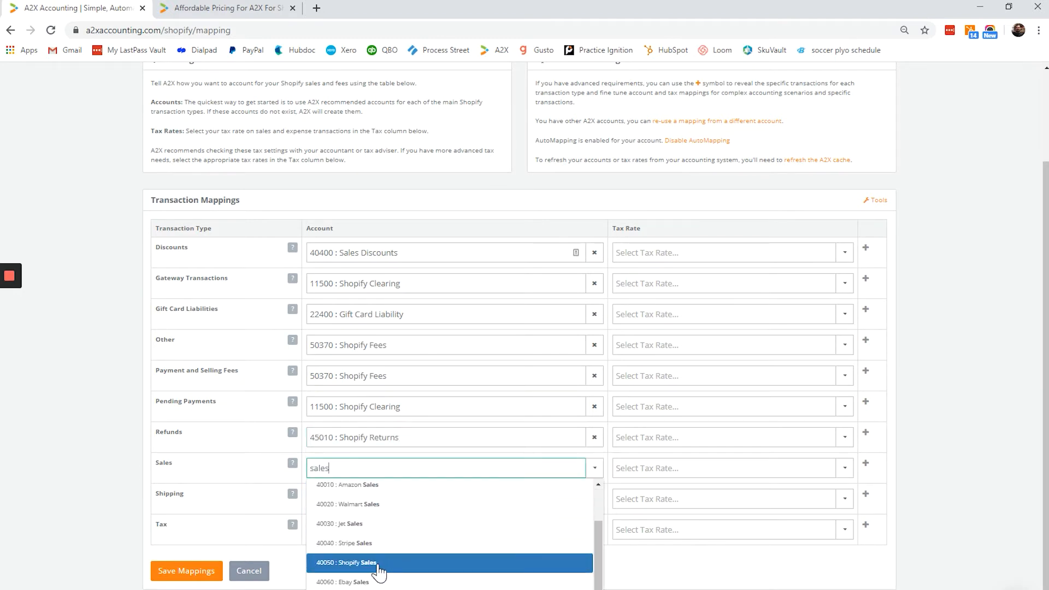
left_click(376, 565)
Map the Shipping transaction type to the account 41000 : Shipping Income.
left_click_drag(461, 499, 304, 508)
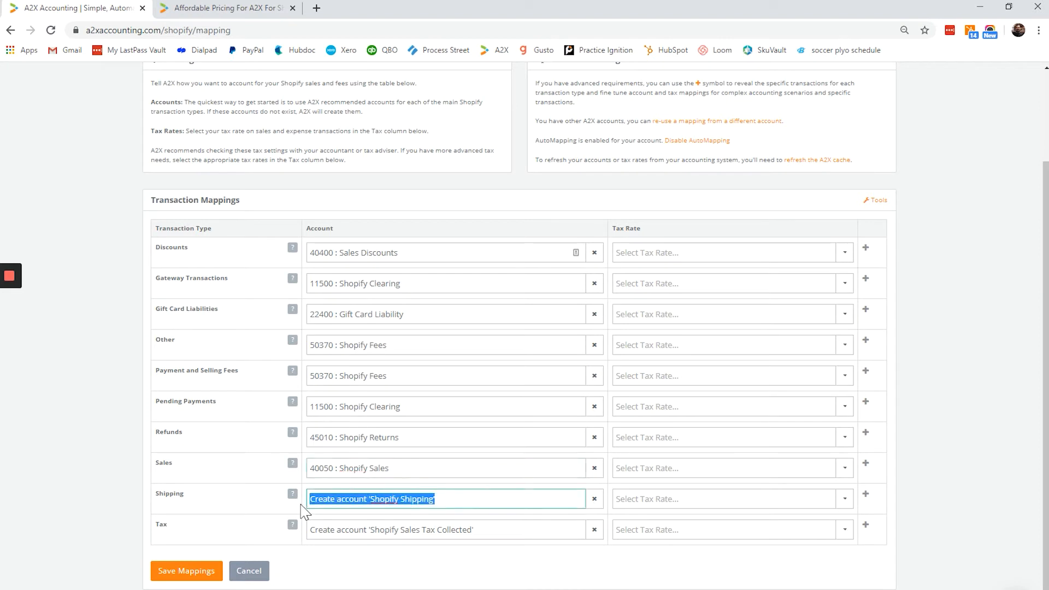
type("ship")
key("Down")
key("Down")
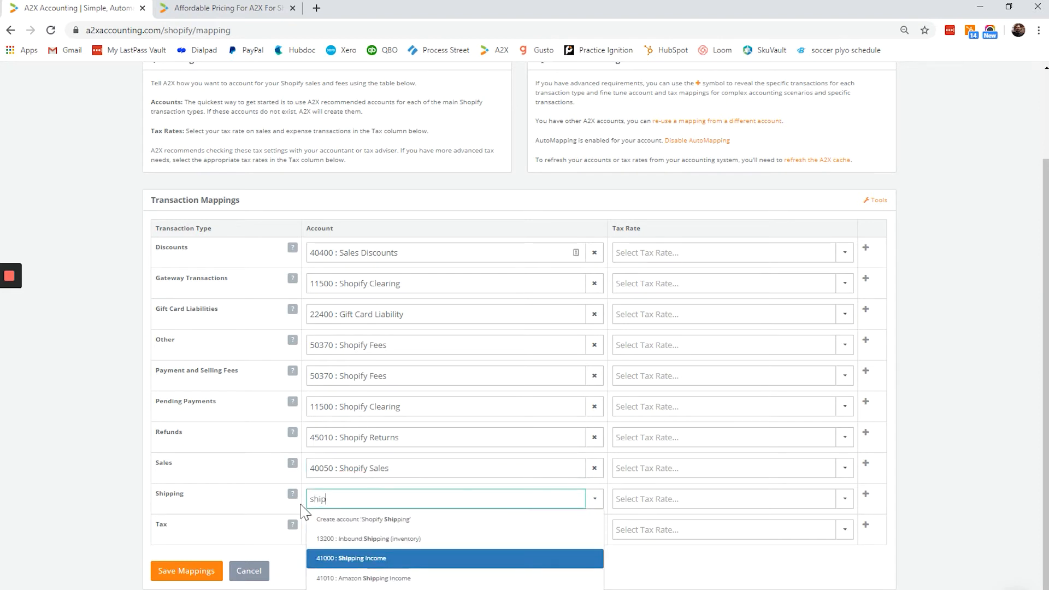
key("Return")
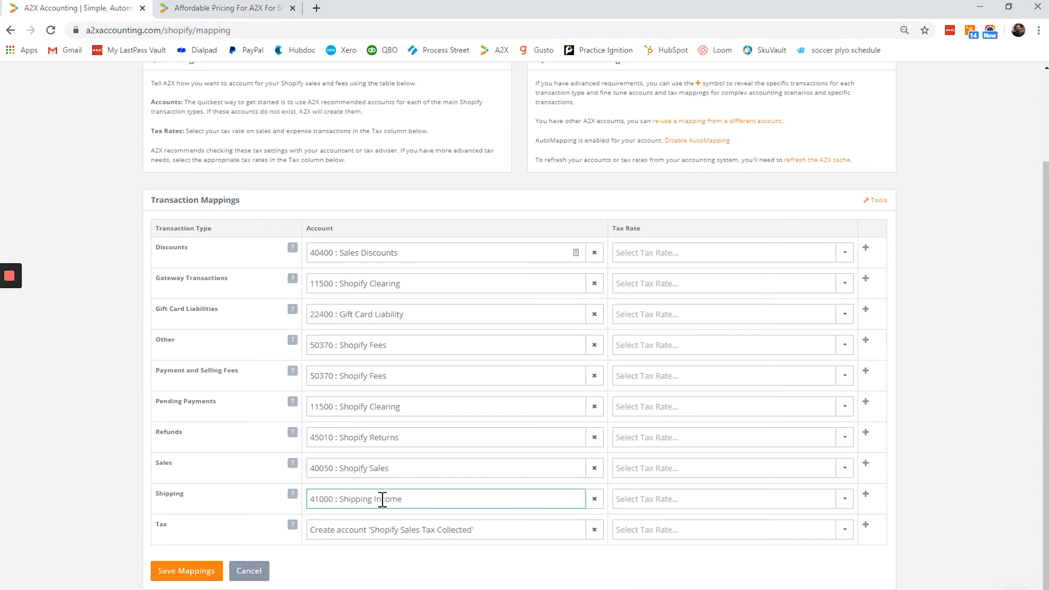
Map the Tax transaction type to the account 24700 : Sales Tax Liability.
left_click(497, 530)
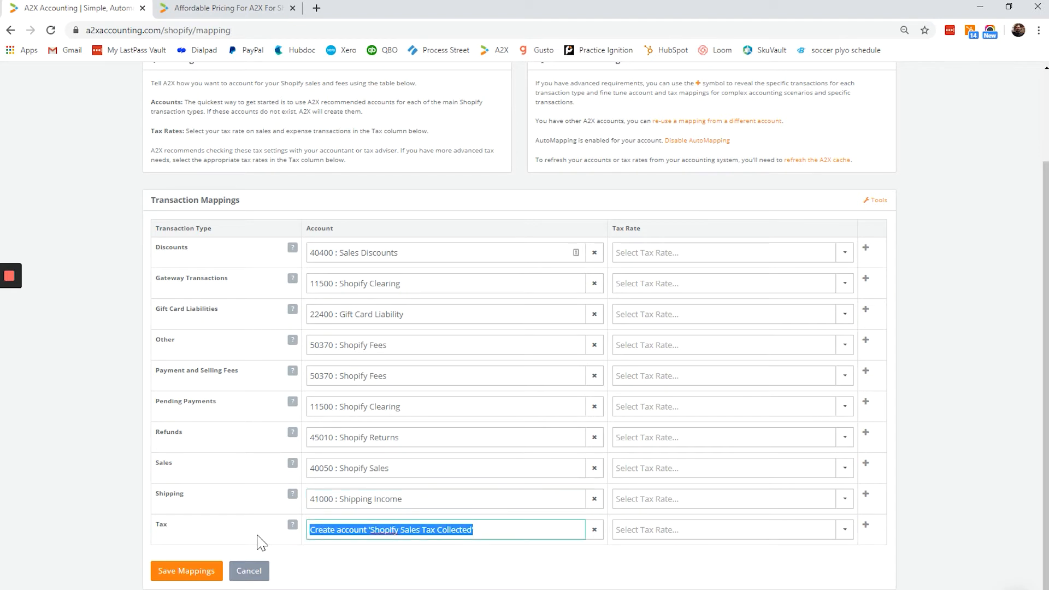
type("sales")
key("Down")
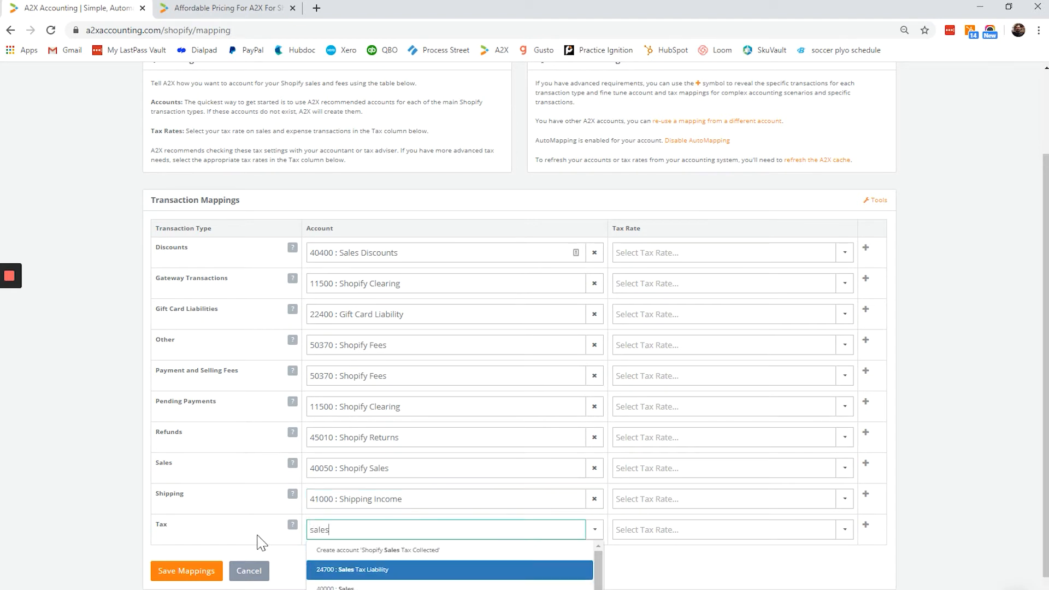
key("Return")
Set the tax rate of Discounts and Gateway Transactions to Tax Exempt.
left_click(721, 256)
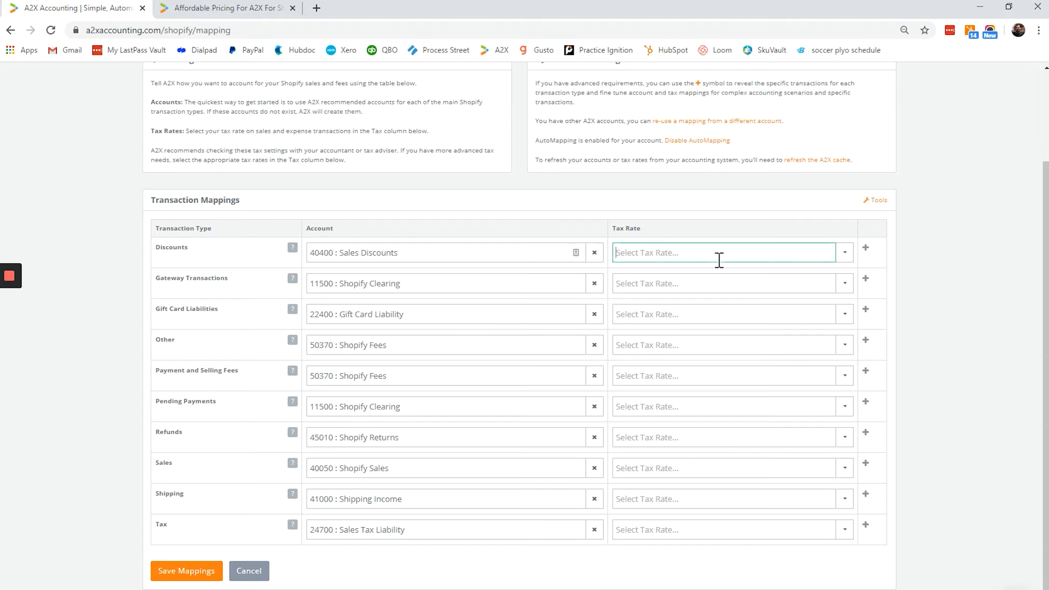
type("tax")
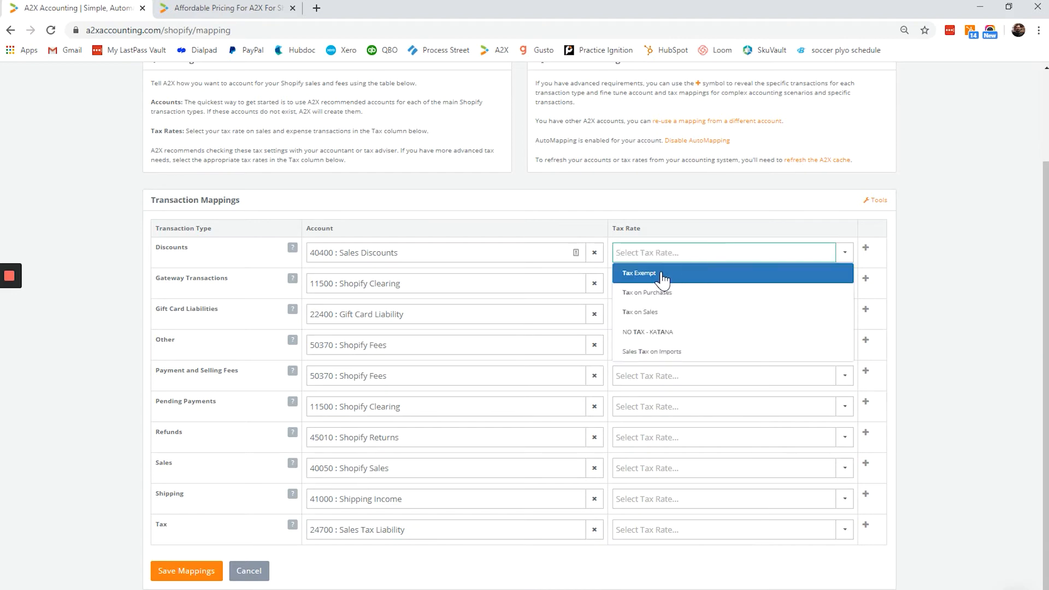
left_click(668, 276)
left_click(667, 280)
type("tax")
left_click(655, 303)
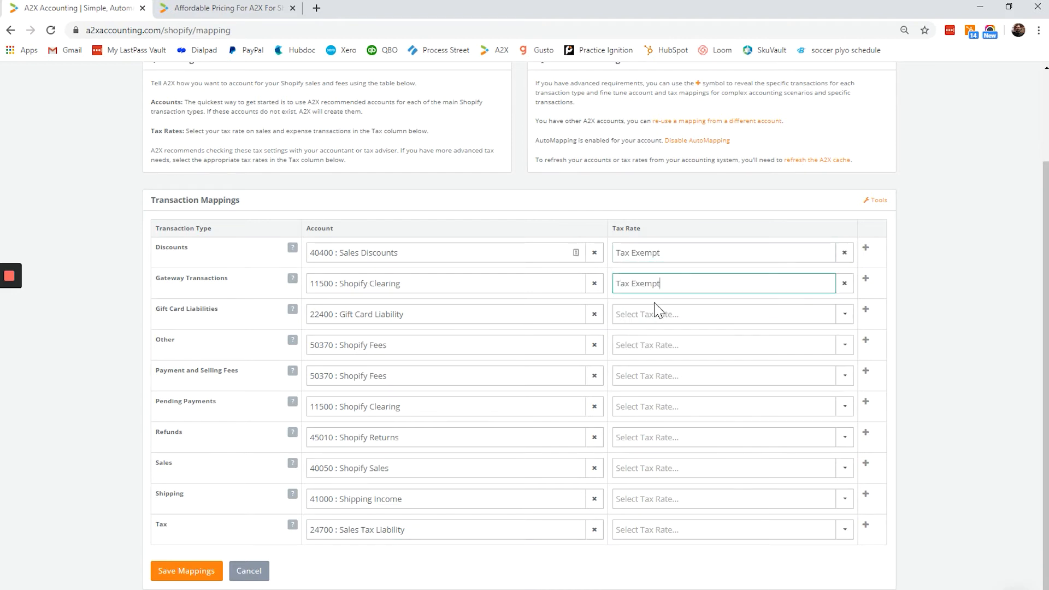
Set the tax rate of Gift Card Liabilities and Other to Tax Exempt.
left_click(659, 317)
type("tax")
left_click(650, 334)
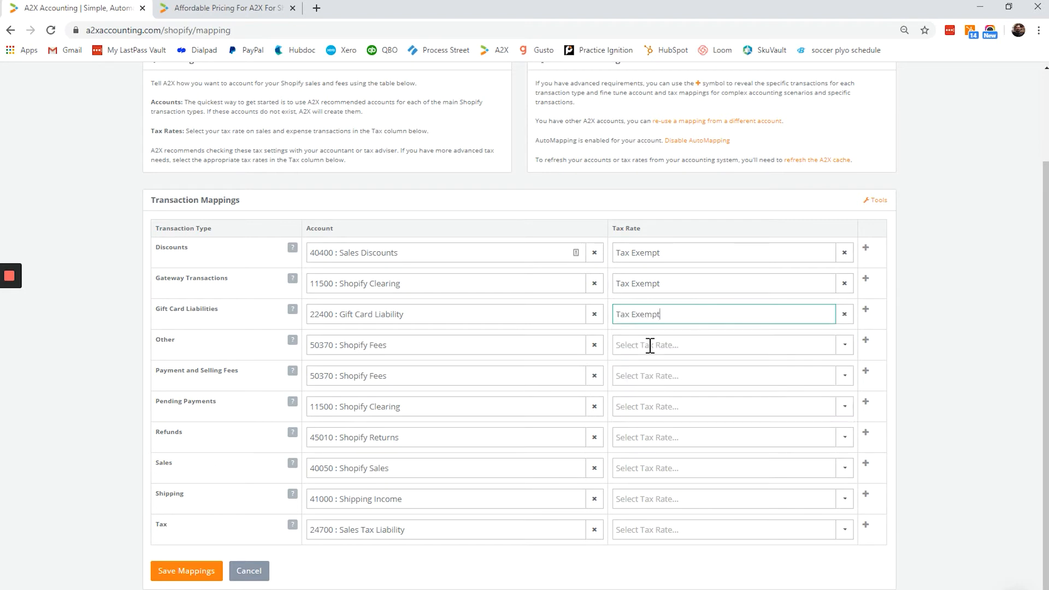
left_click(650, 345)
type("ta")
left_click(654, 367)
Set the tax rate of Payment and Selling Fees and Pending Payments to Tax Exempt.
type("ta")
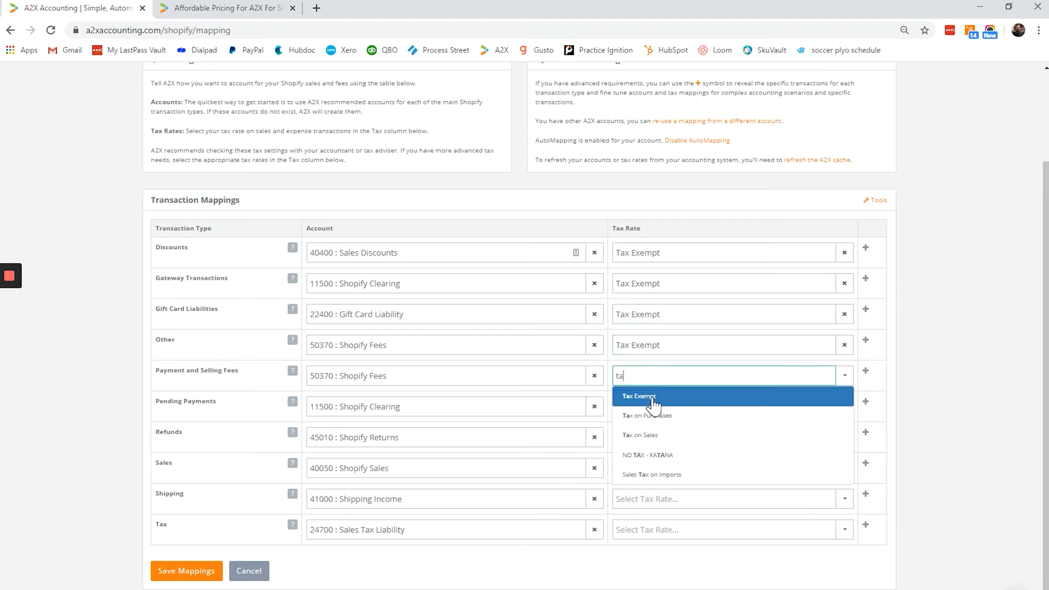
left_click(652, 399)
left_click(654, 408)
type("ta")
left_click(648, 428)
Set the tax rate of Refunds and Sales to Tax Exempt.
left_click(645, 436)
type("ta")
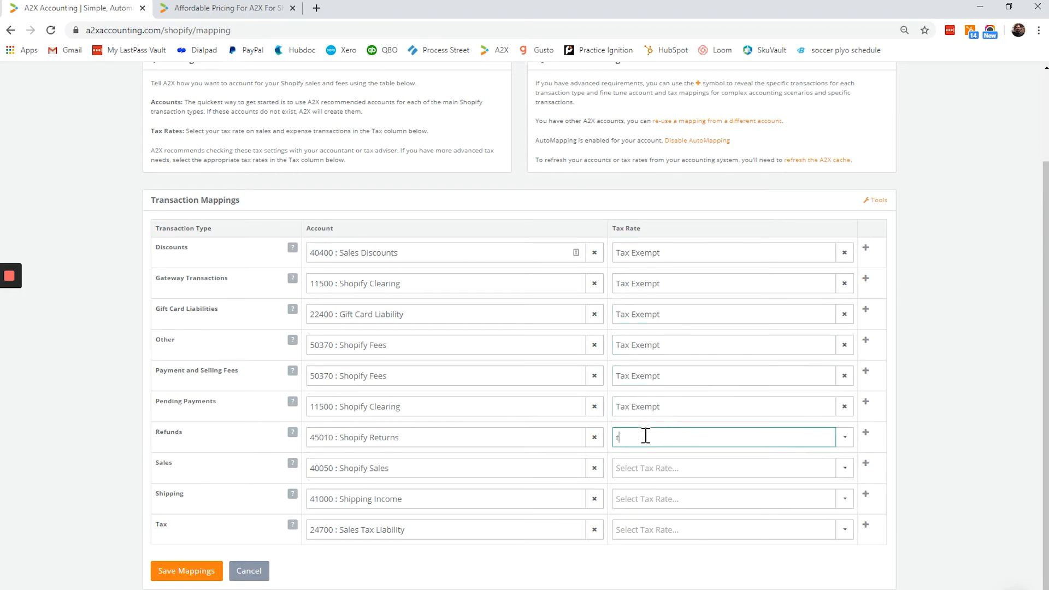
left_click(645, 461)
left_click(646, 468)
type("ta")
left_click(646, 489)
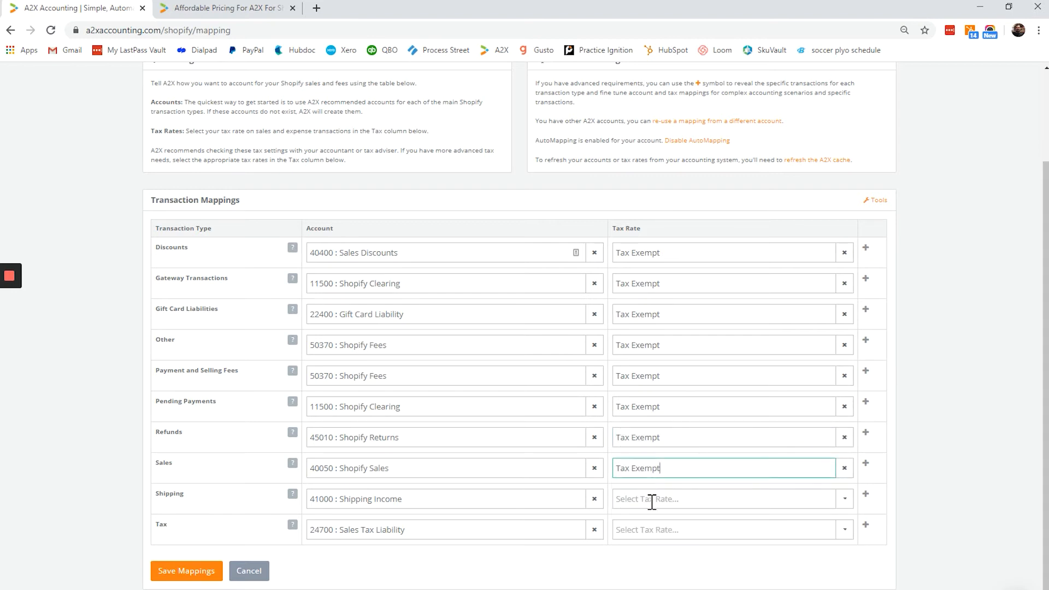
Set the tax rate of Shipping and Tax to Tax Exempt and save the transaction mappings.
left_click(650, 498)
type("ta")
left_click(650, 519)
left_click(650, 530)
type("ta")
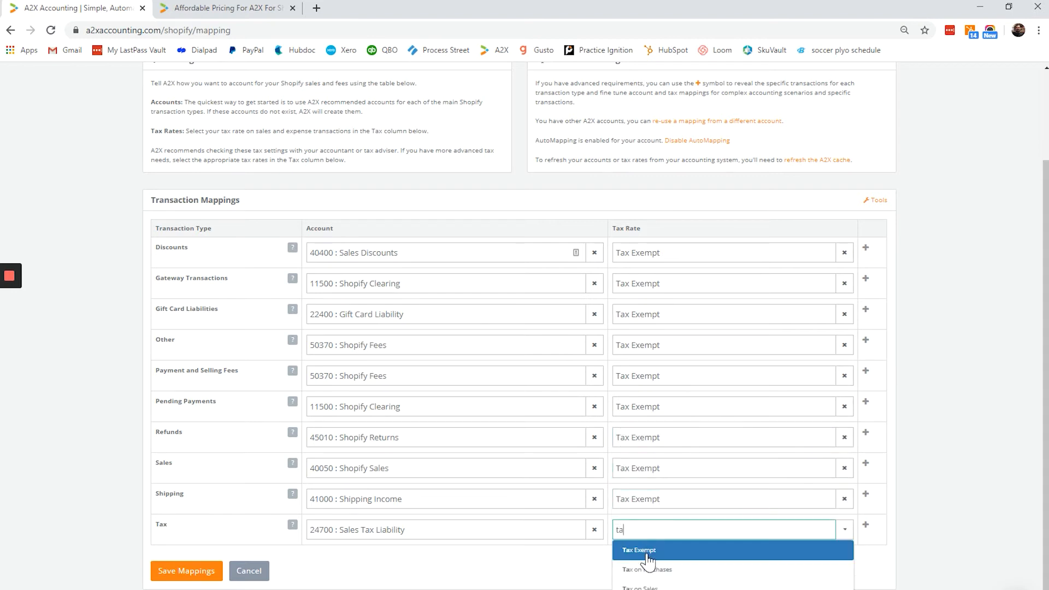
left_click(649, 558)
left_click(196, 574)
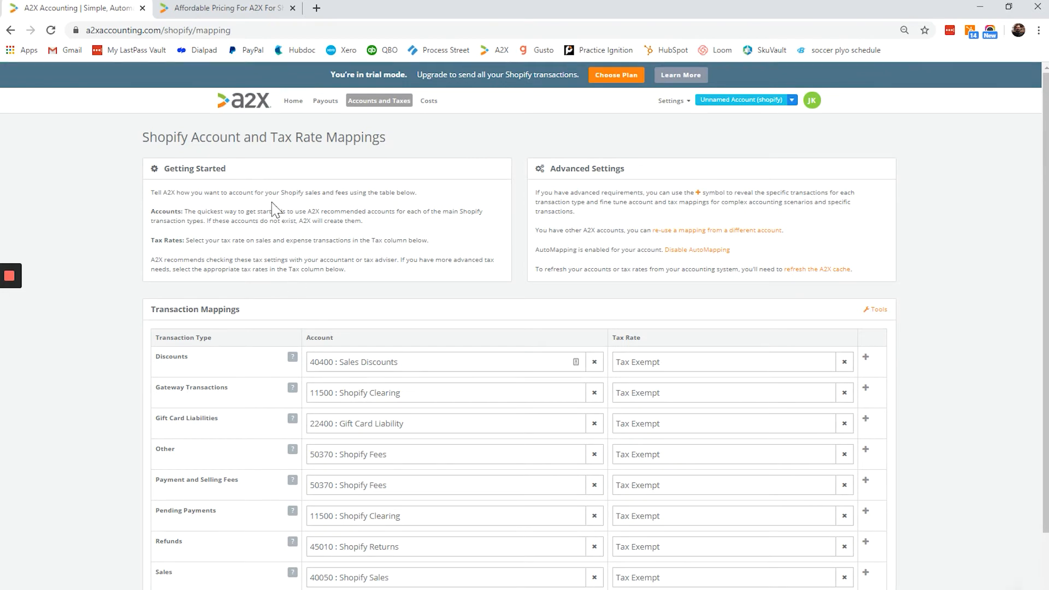
Check the Payouts page and the saved account and tax mappings, and return to the home overview.
left_click(326, 101)
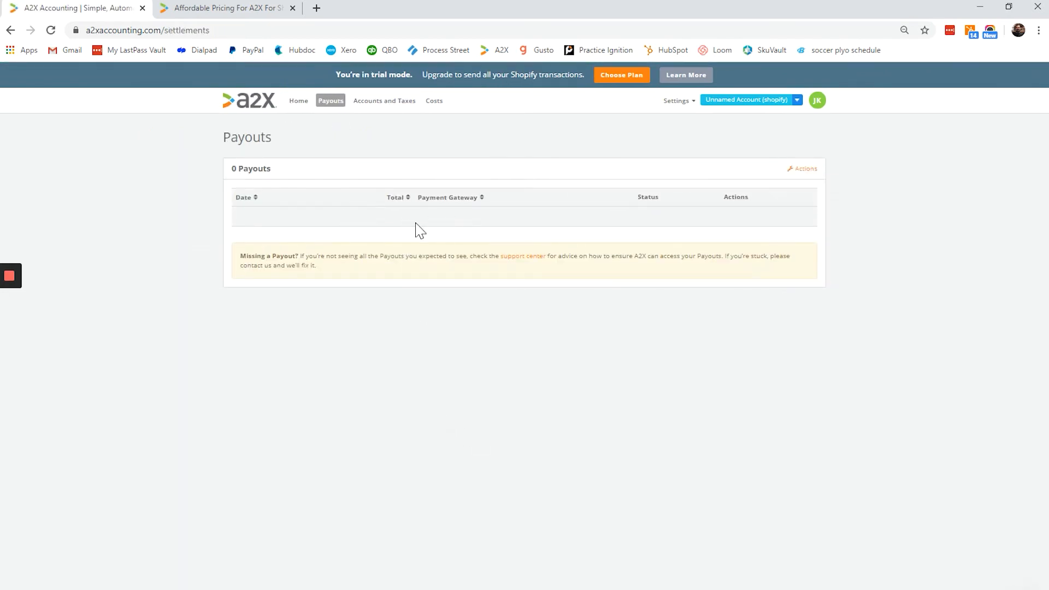
left_click(373, 103)
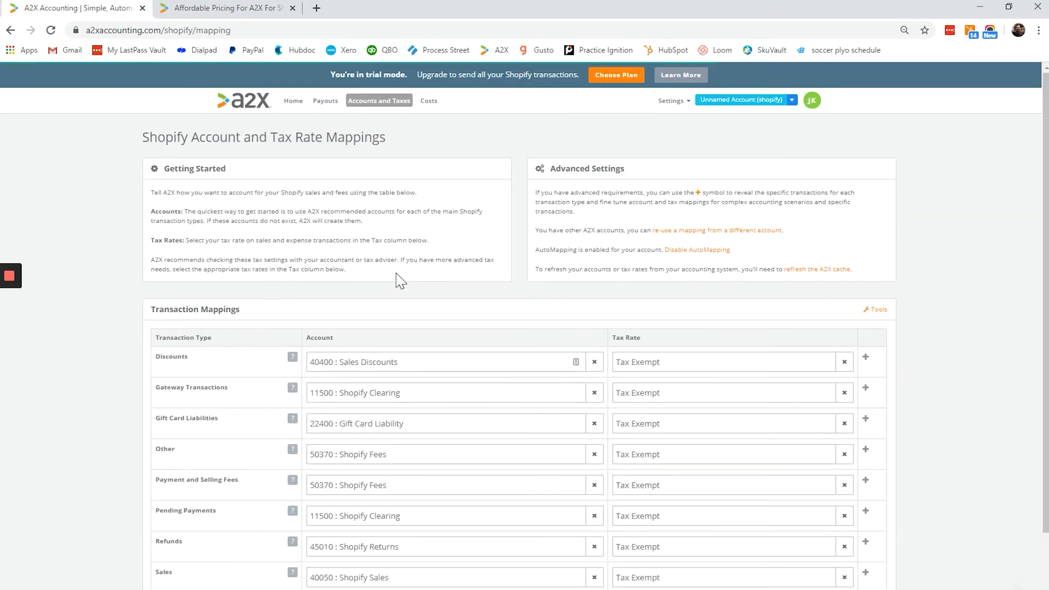
left_click(294, 101)
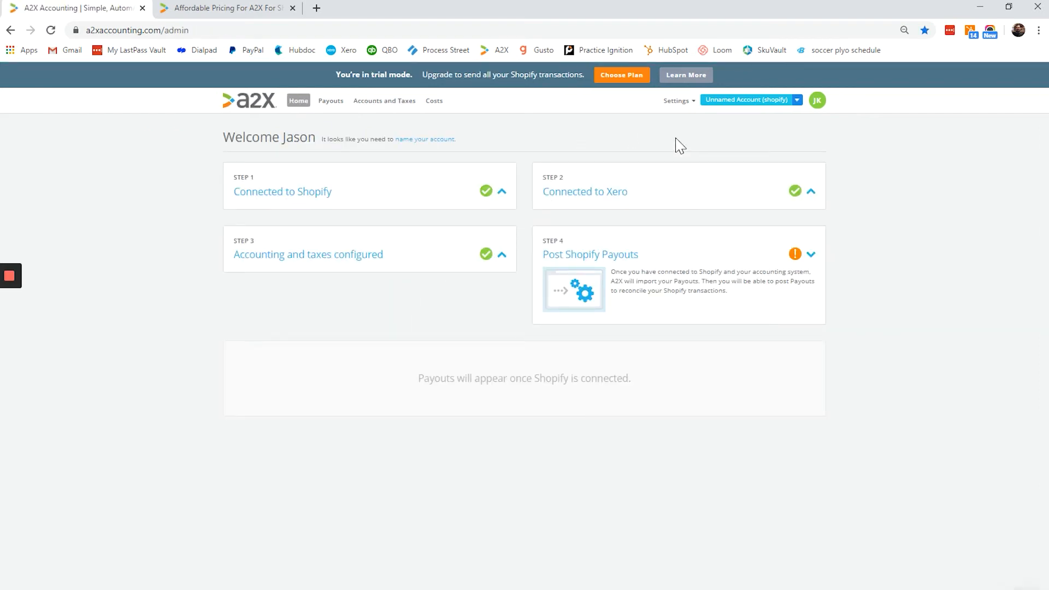
Name the account ABC Store in the account settings and save it, leaving the address blank.
left_click(678, 101)
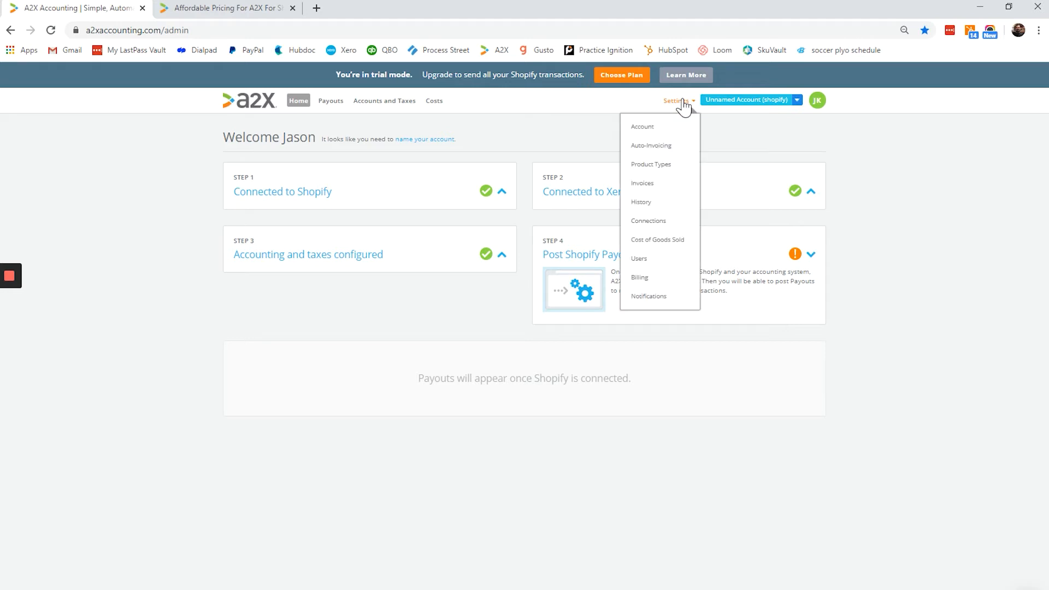
left_click(652, 130)
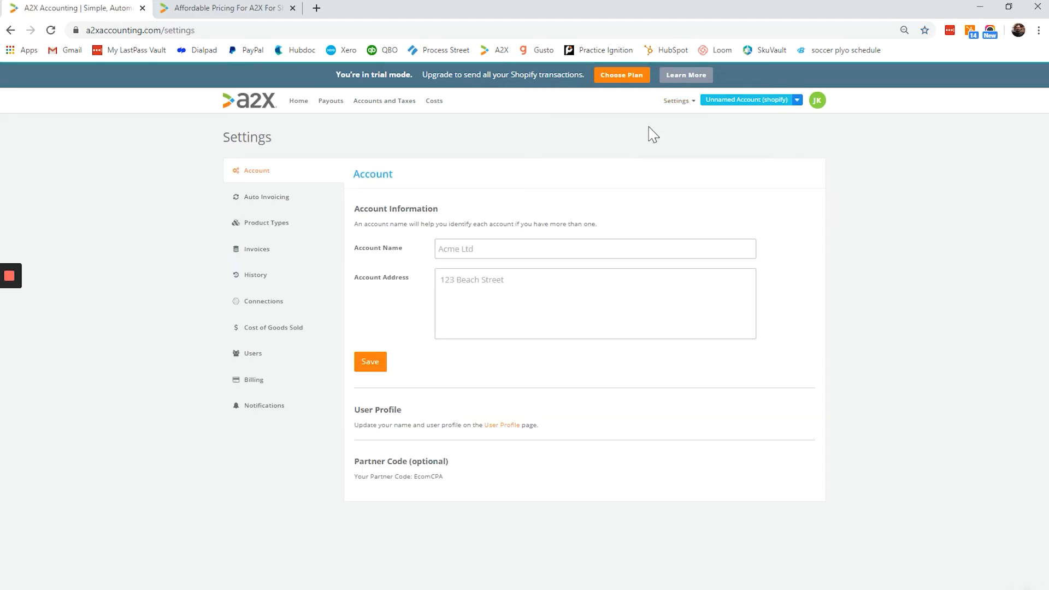
left_click(491, 249)
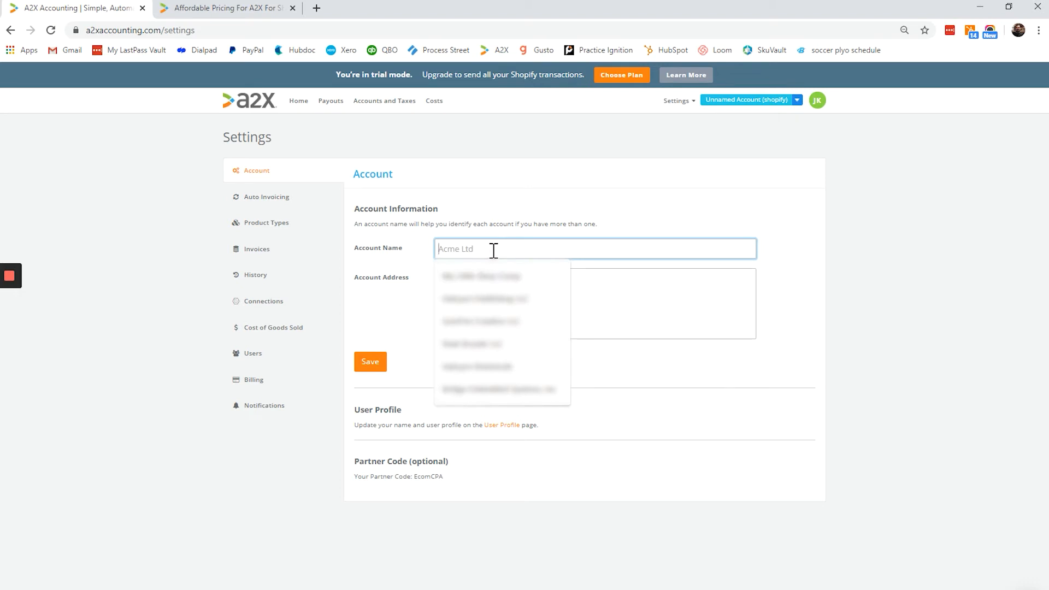
type("ABC Store")
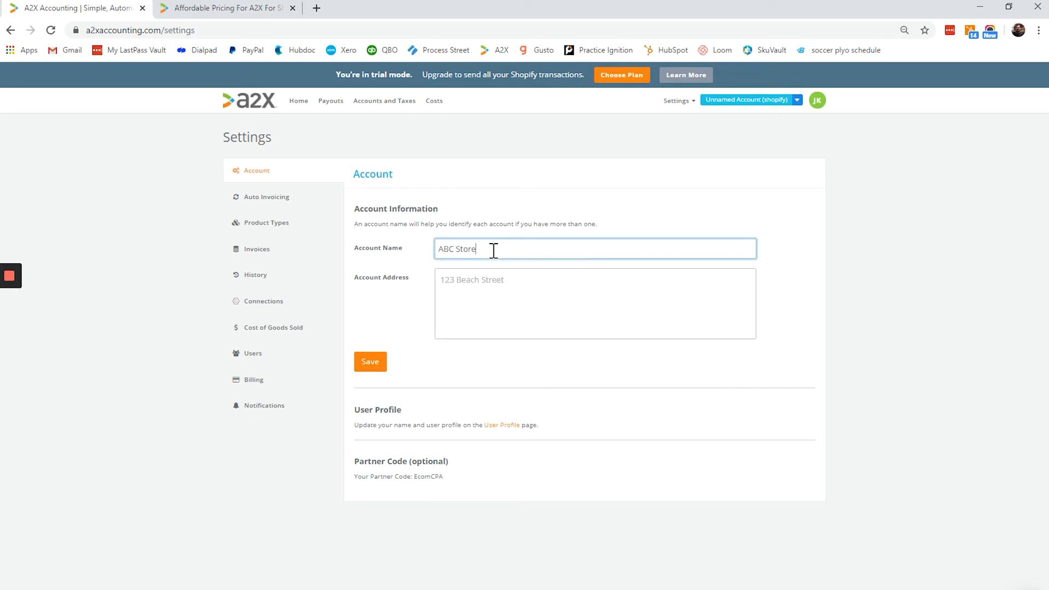
key("Tab")
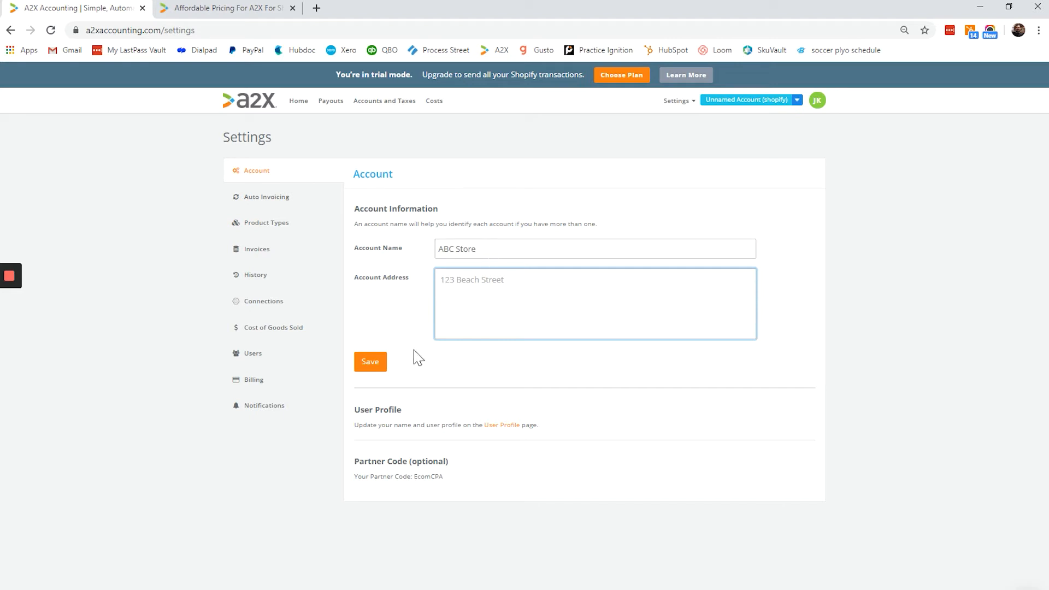
left_click(369, 363)
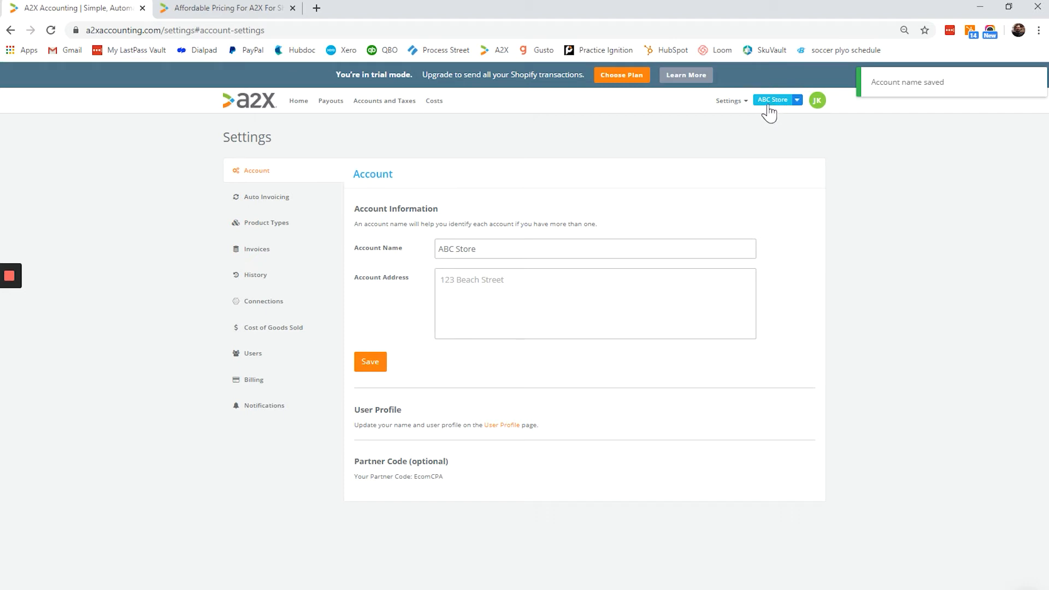
Review the Auto Invoicing, Product Types, Invoices and History settings.
left_click(261, 198)
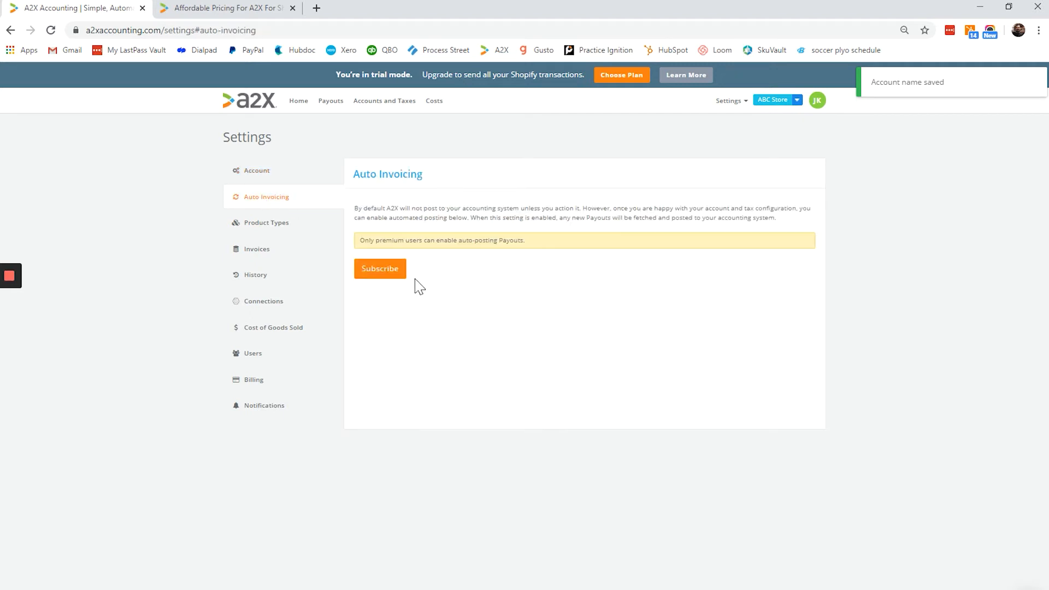
left_click(274, 227)
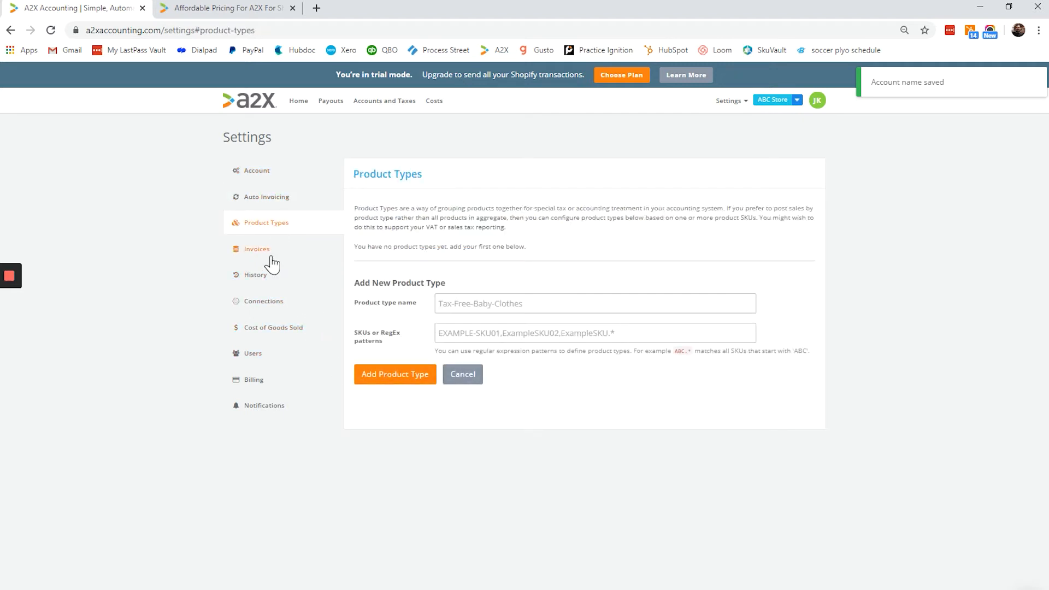
left_click(255, 250)
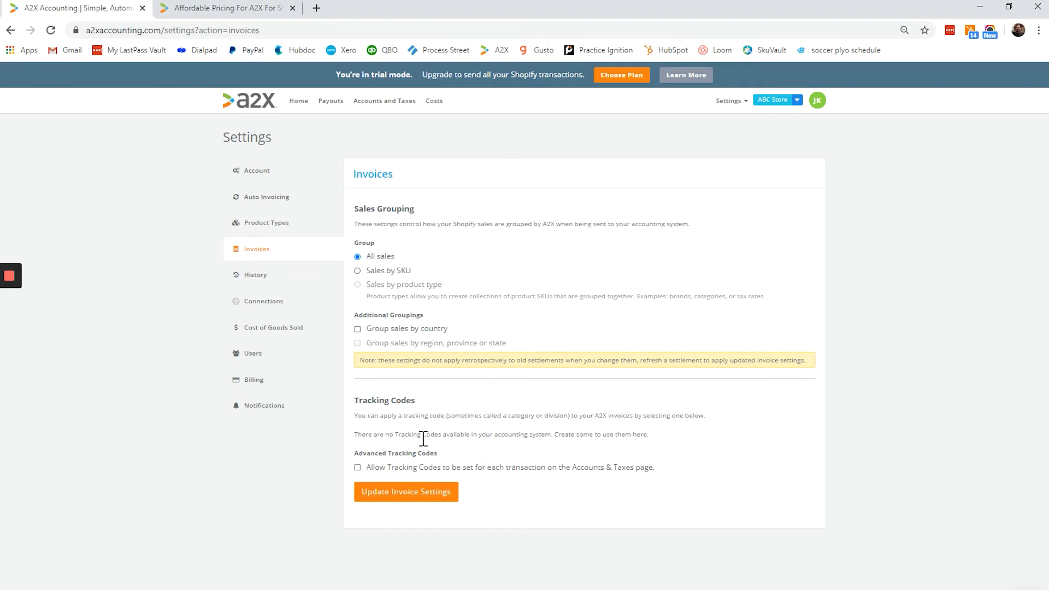
left_click(264, 276)
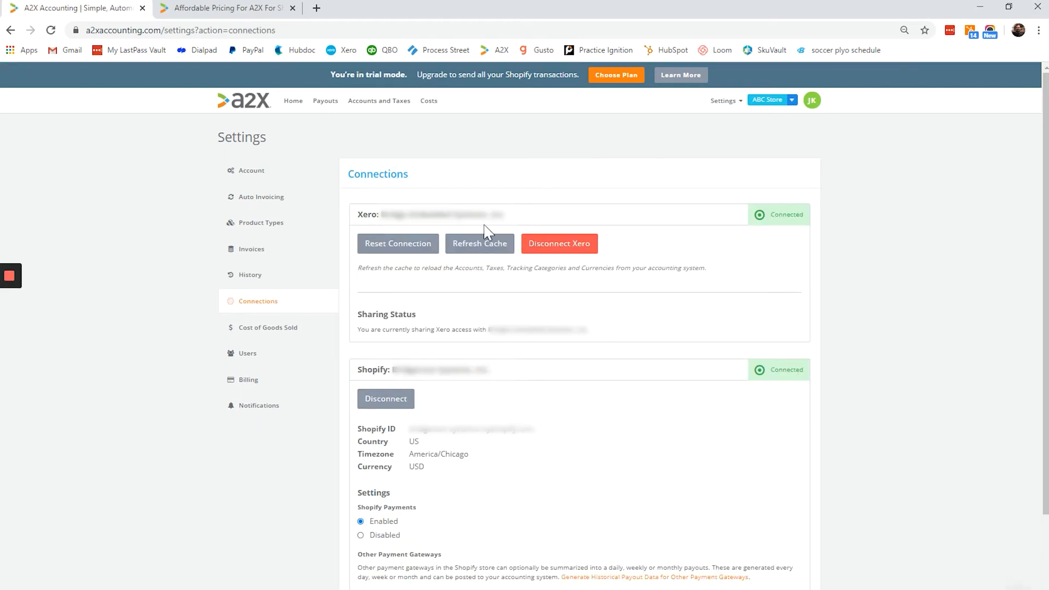
Set the payout summaries for other payment gateways to Monthly in the Shopify connection settings and save.
scroll(448, 385, "down", 3)
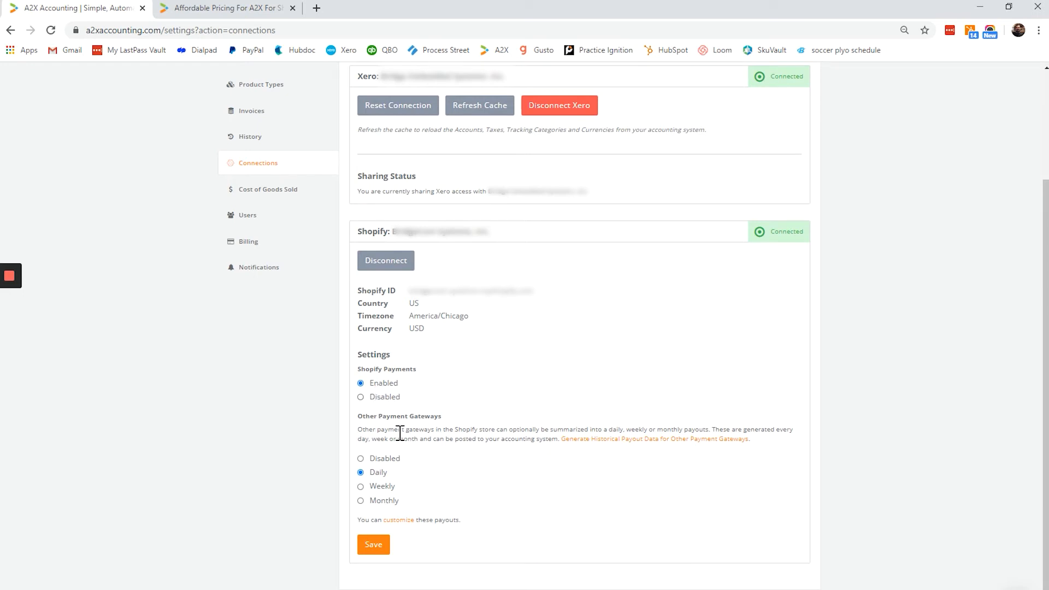
scroll(418, 433, "up", 1)
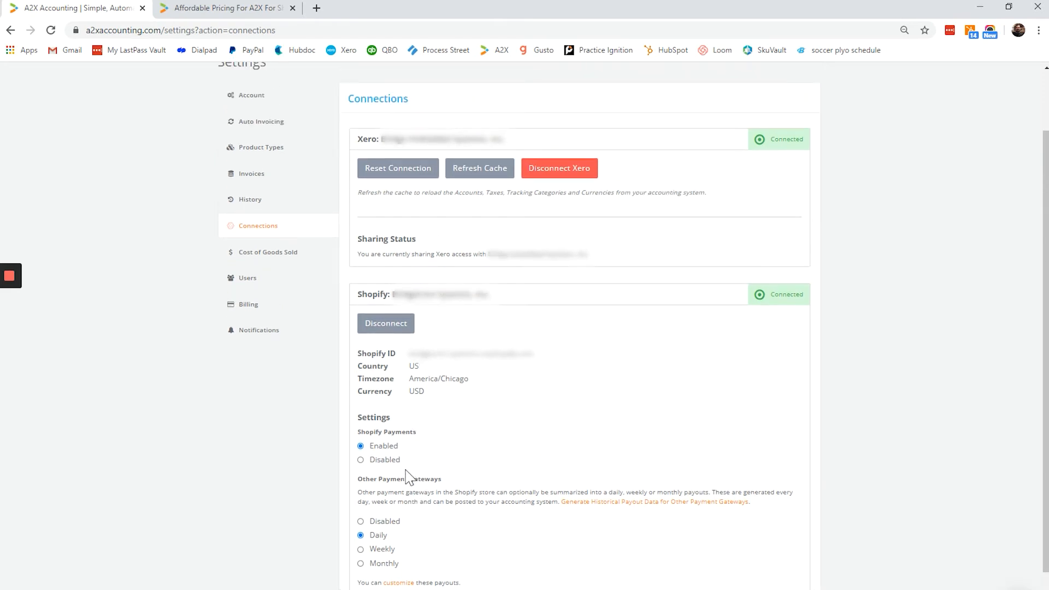
scroll(407, 476, "down", 1)
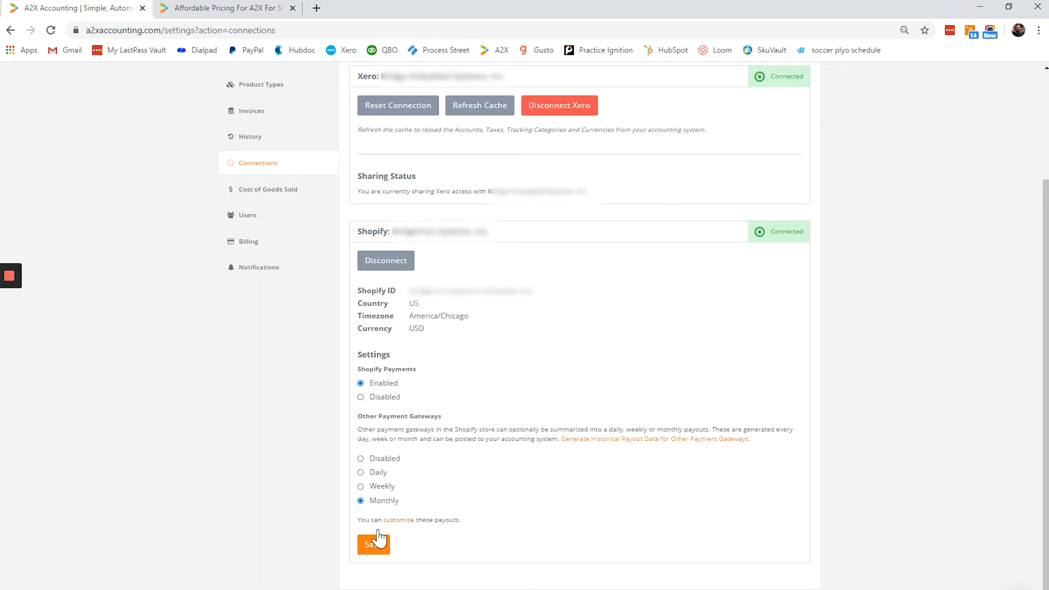
left_click(375, 550)
left_click(375, 551)
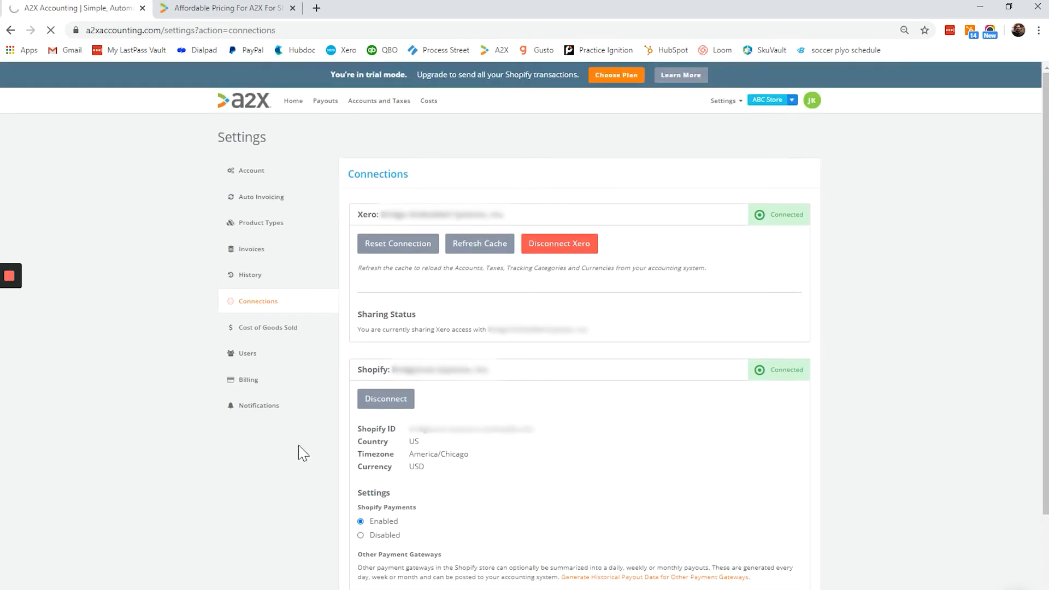
Set the Cost of Goods Sold expense account to 50000 : Cost of Goods Sold and the asset account to 13000 : Inventory, and save.
left_click(267, 329)
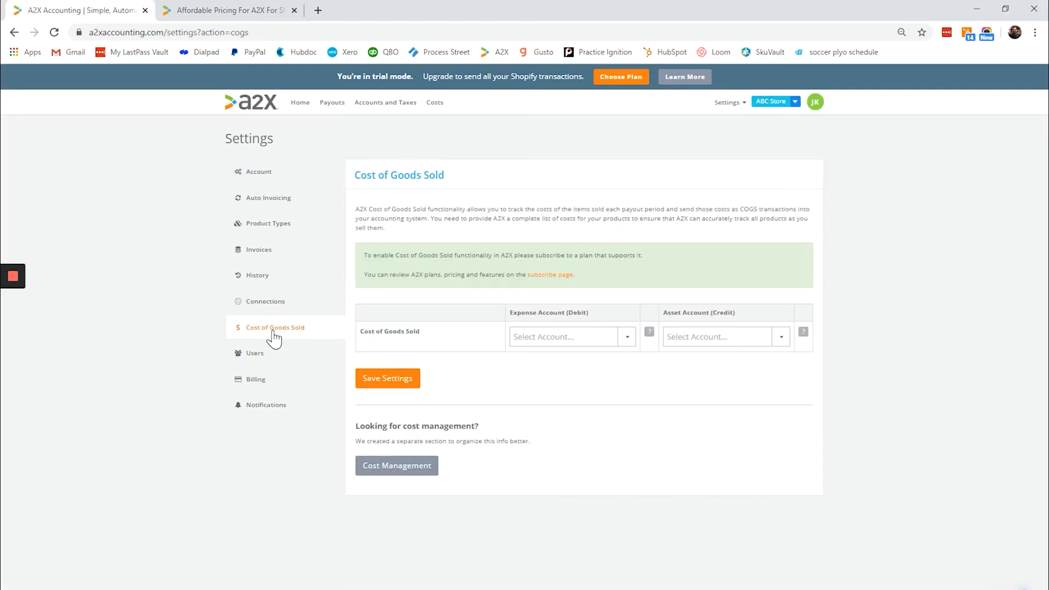
left_click(606, 338)
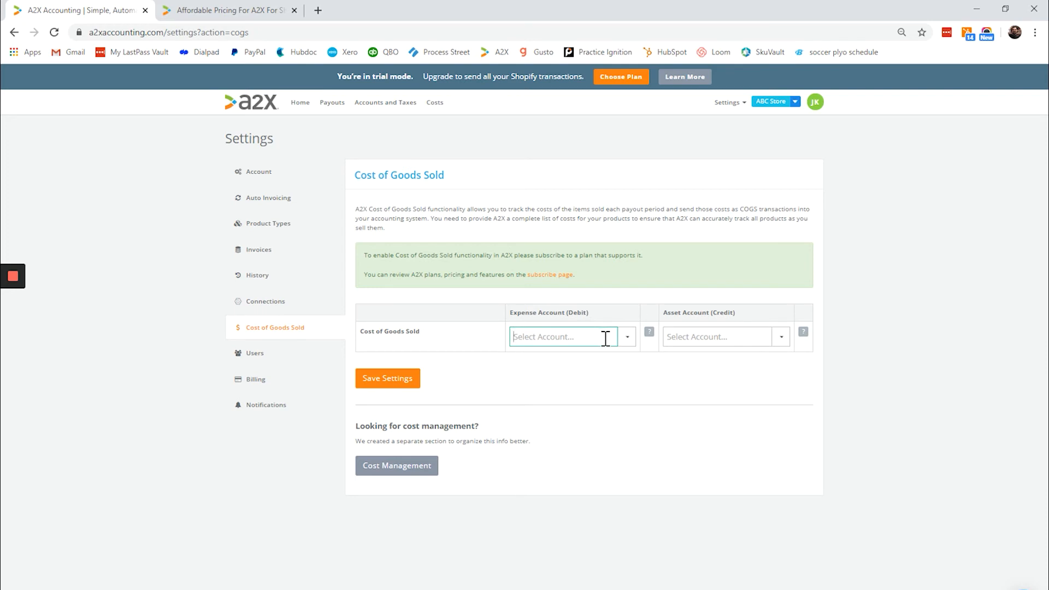
type("cost")
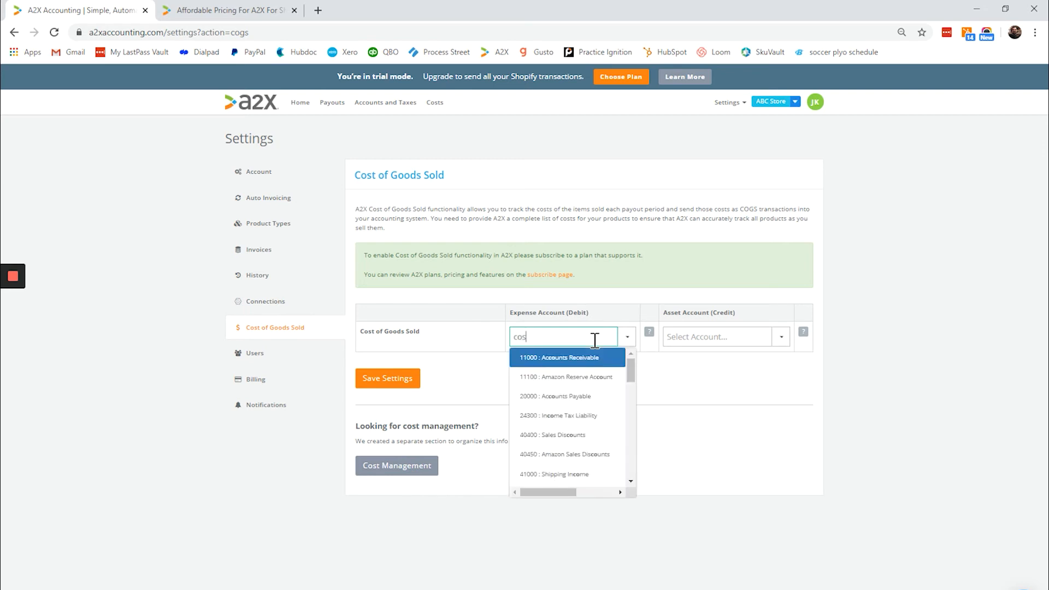
left_click(583, 381)
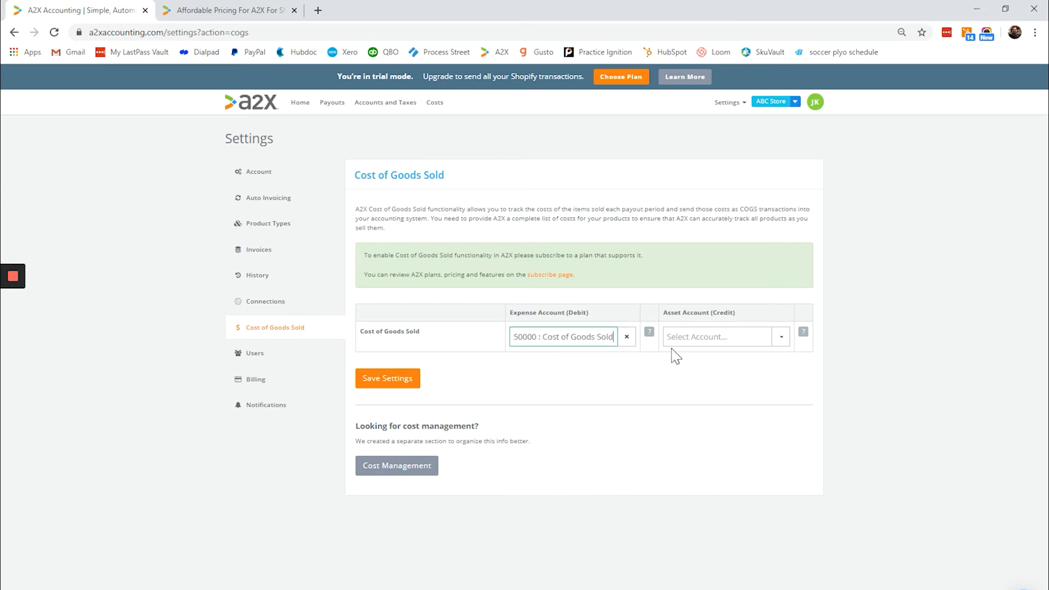
left_click(691, 343)
type("inv")
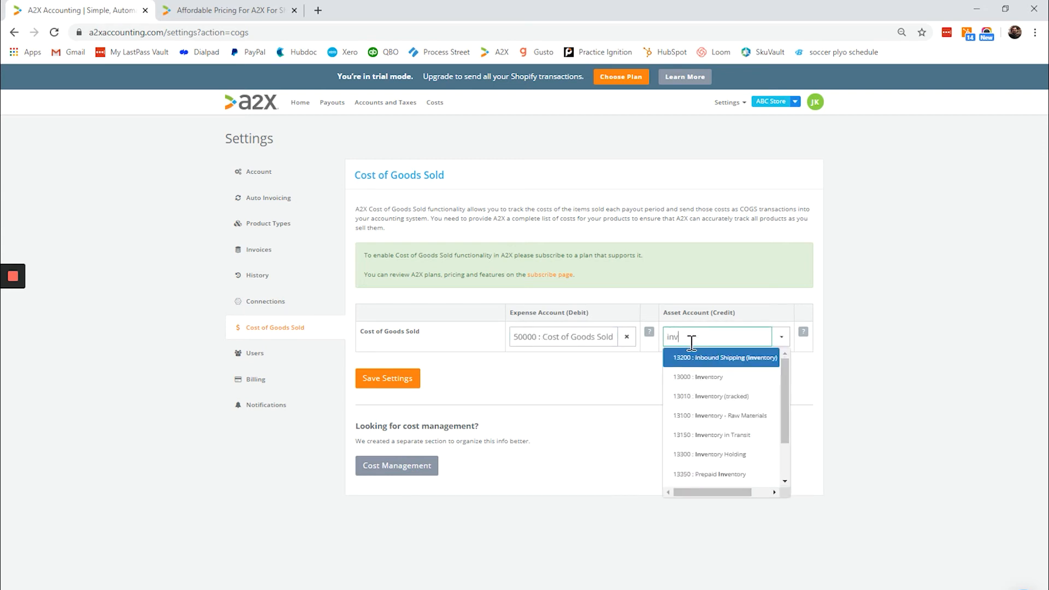
key("Down")
key("Return")
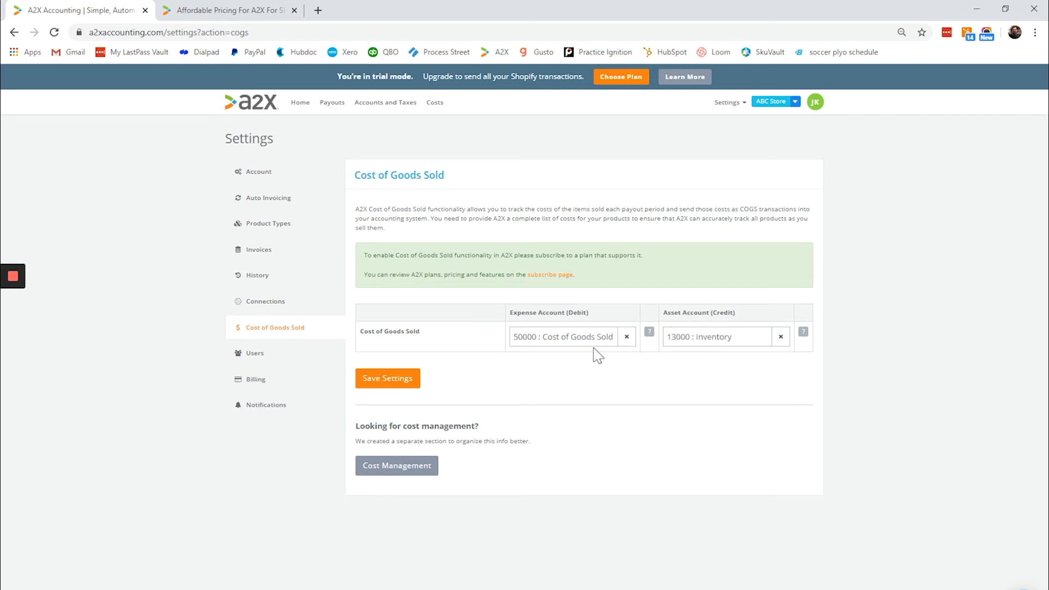
left_click(410, 382)
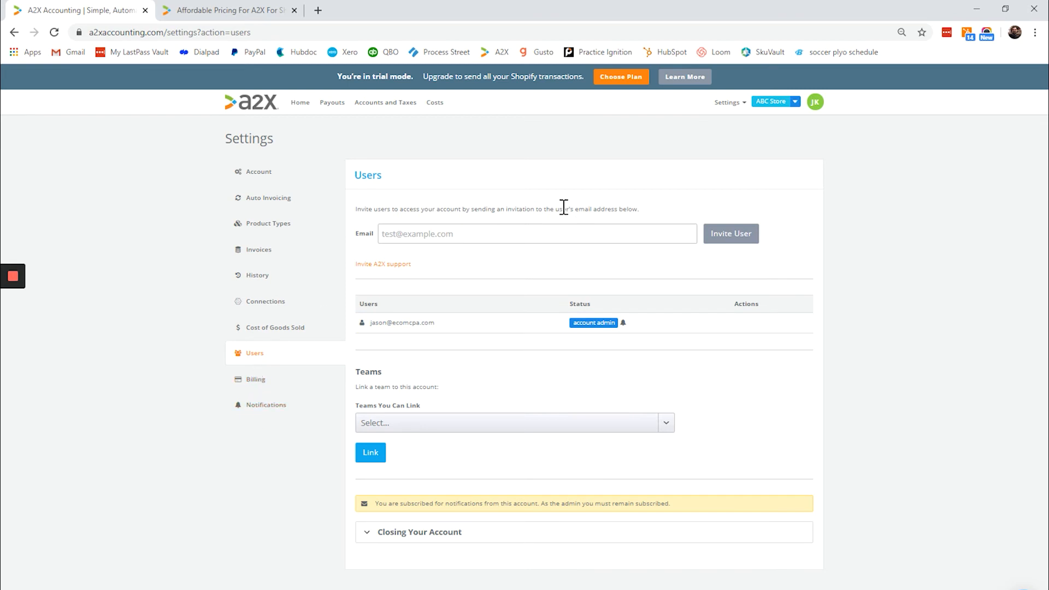
Refresh the SKU list in the cost management section and open the advanced costs.
left_click(435, 105)
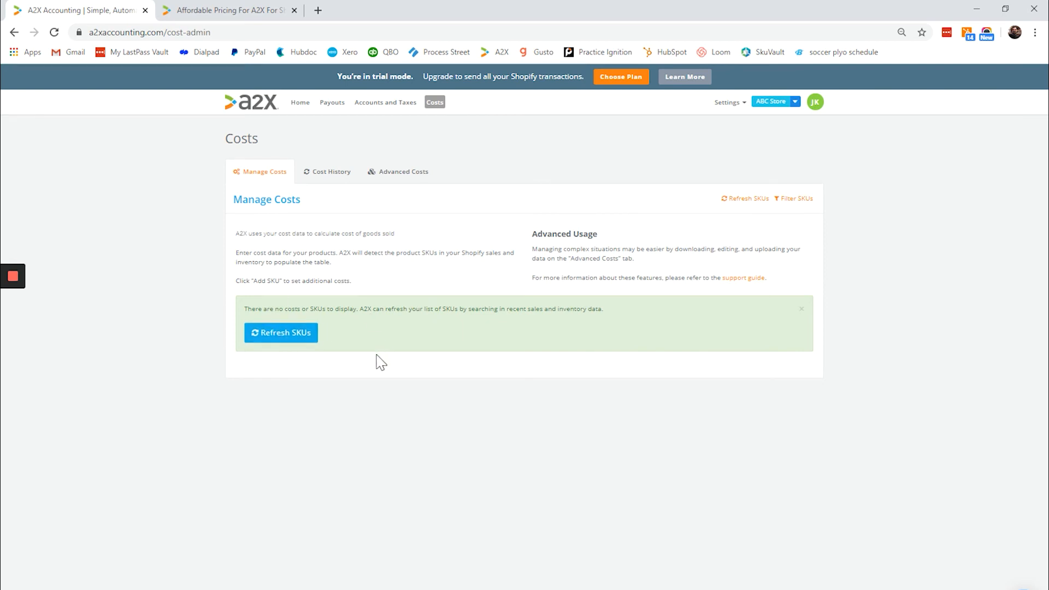
left_click(288, 339)
left_click(417, 179)
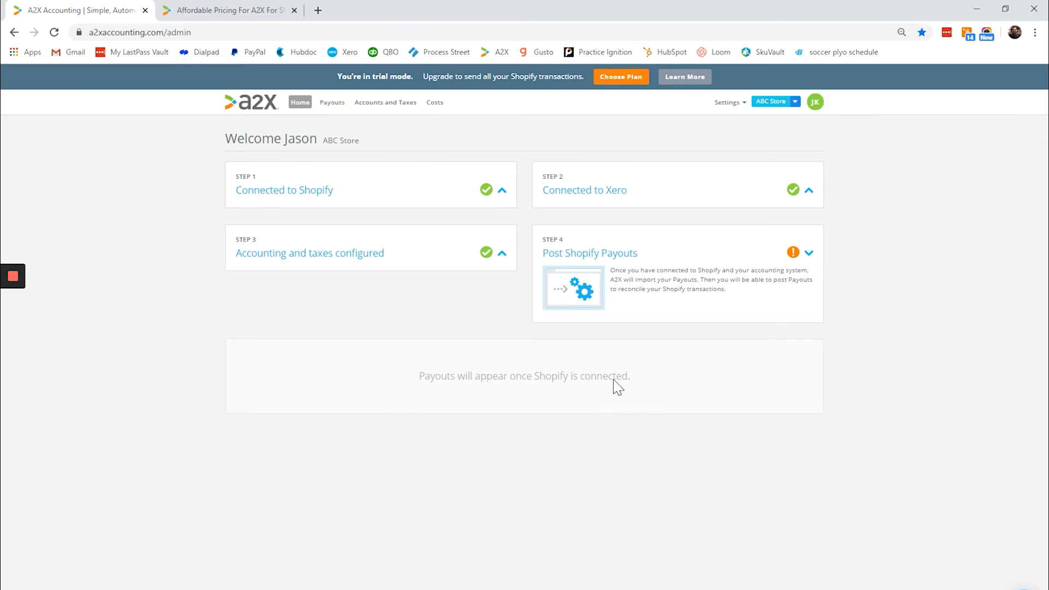
Check the Payouts page of ABC Store and switch to an existing Shopify account that has payouts.
left_click(331, 104)
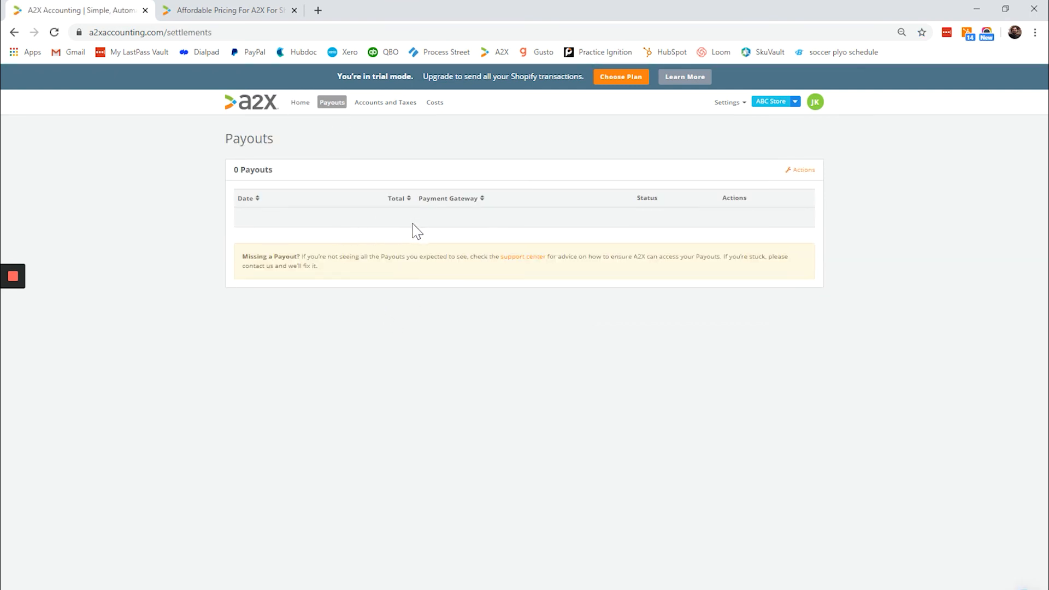
left_click(795, 102)
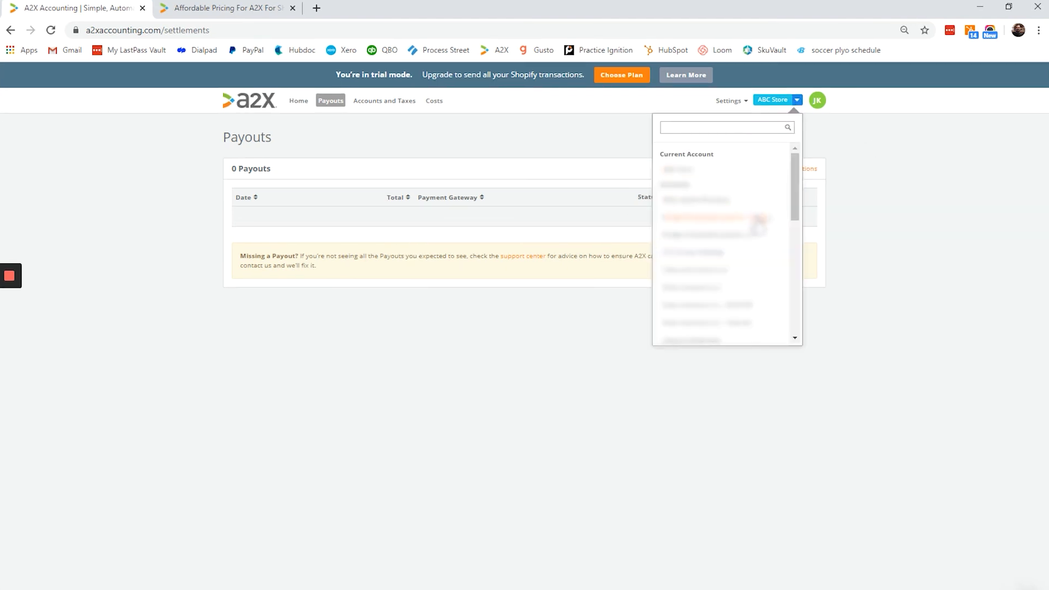
left_click(759, 218)
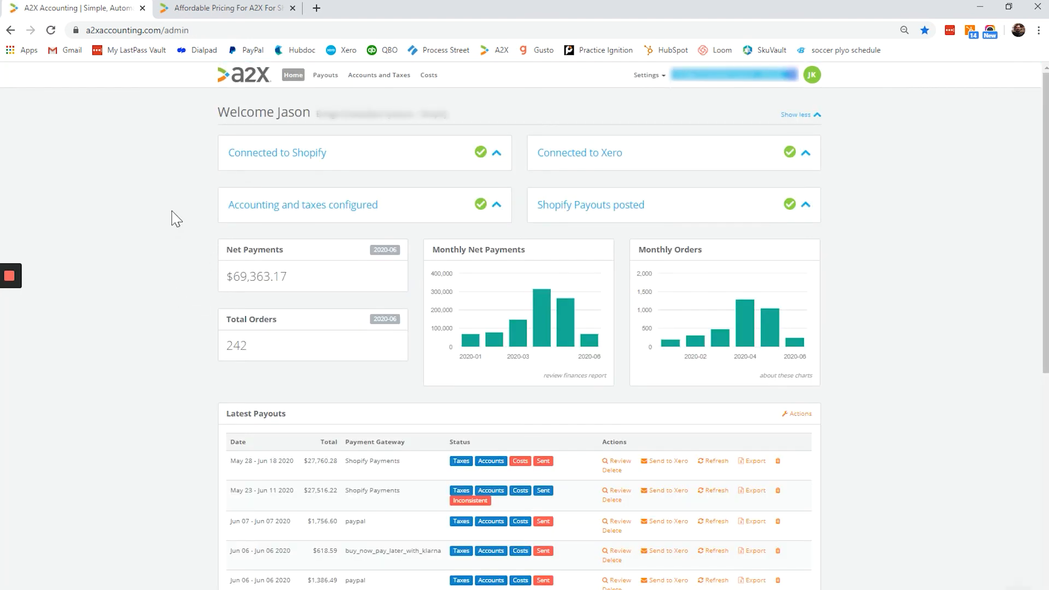
Check the status labels of the latest payouts and open the May 28 - Jun 18 2020 Shopify Payments payout for review.
scroll(145, 262, "down", 3)
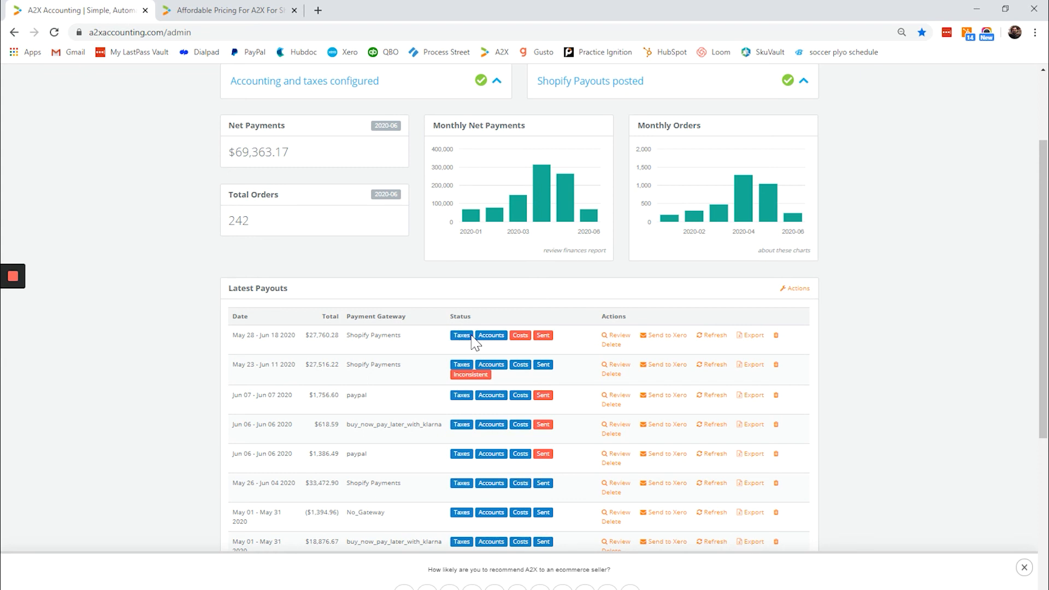
mouse_move(521, 339)
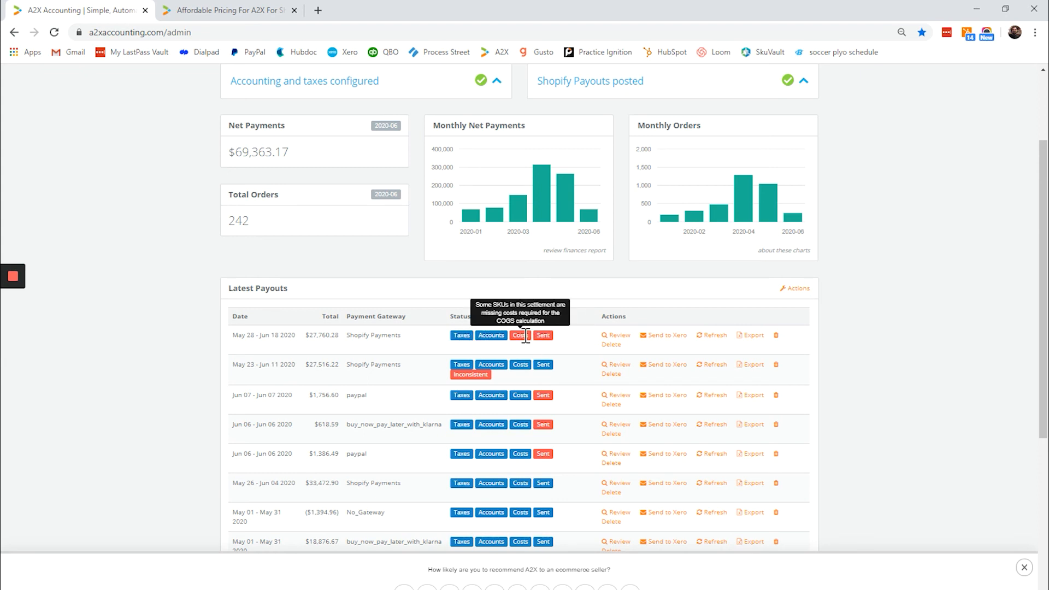
left_click(619, 336)
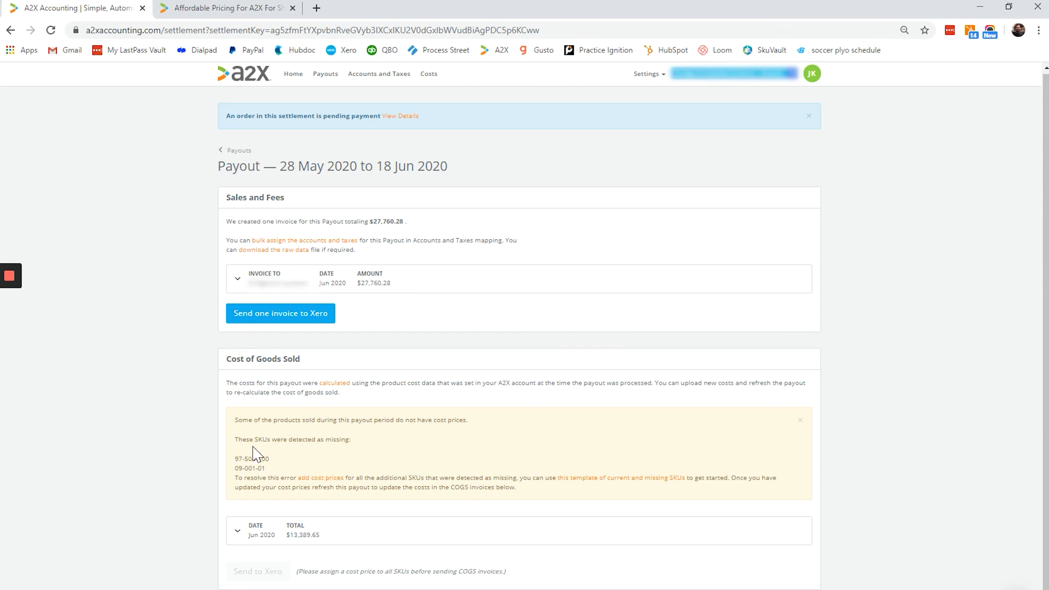
Find the SKUs without costs in the Manage Costs table and select the cost cell of SKU 09-001-01.
left_click(428, 74)
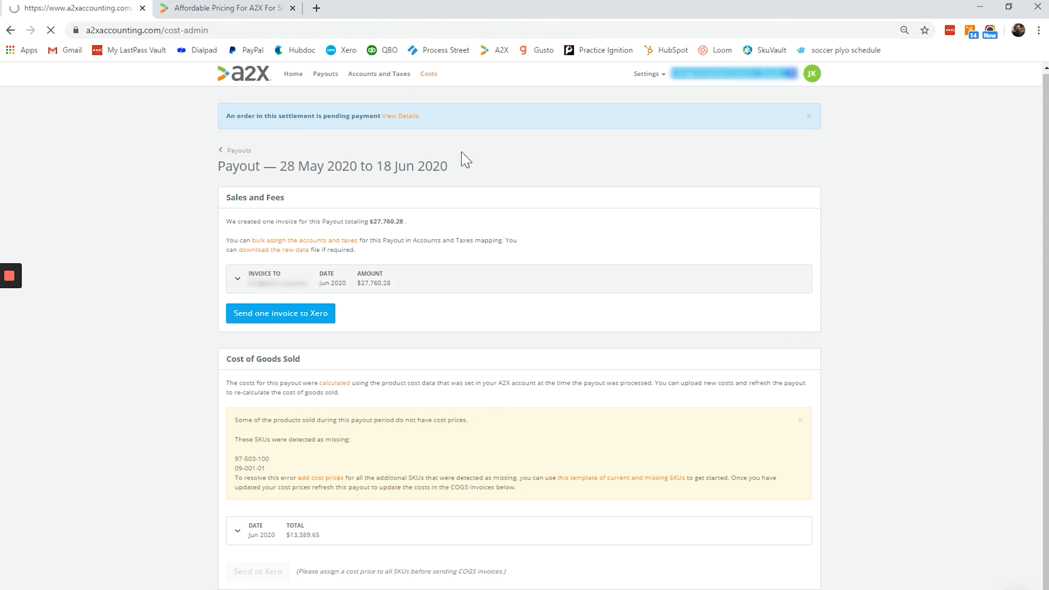
scroll(343, 410, "down", 20)
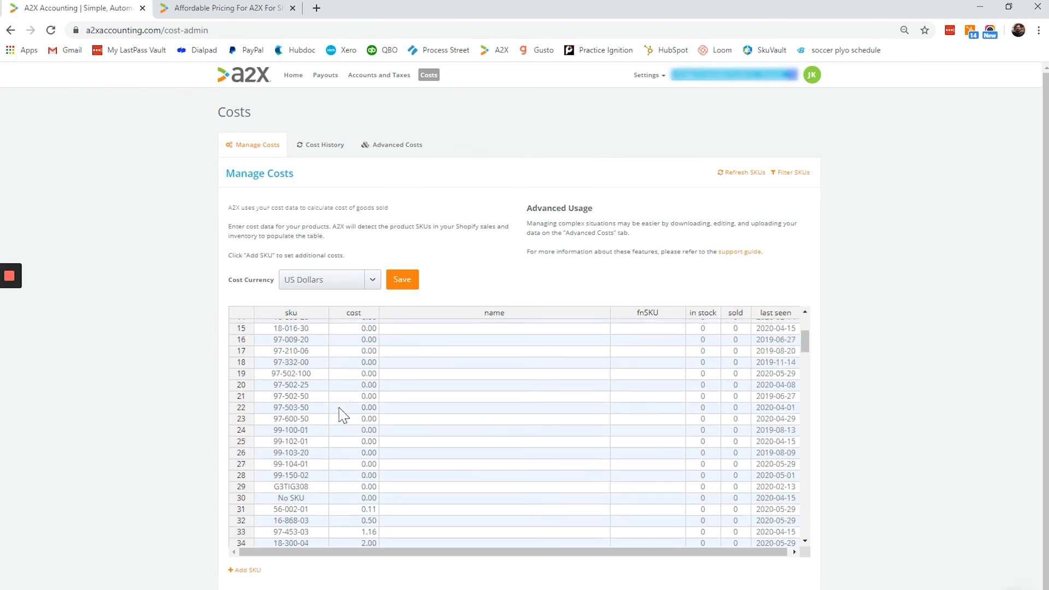
scroll(343, 415, "down", 15)
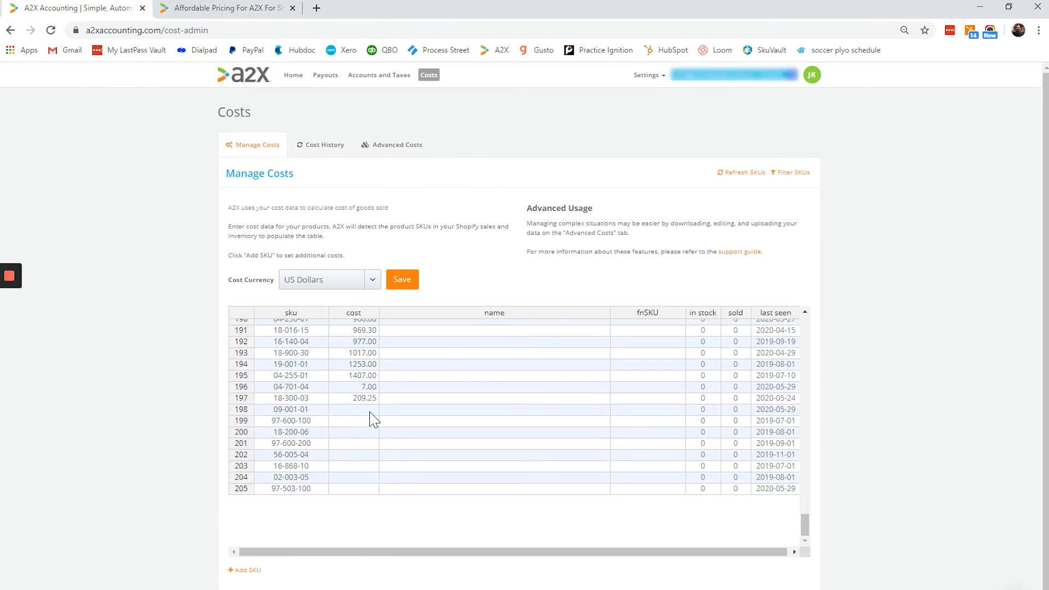
left_click(369, 411)
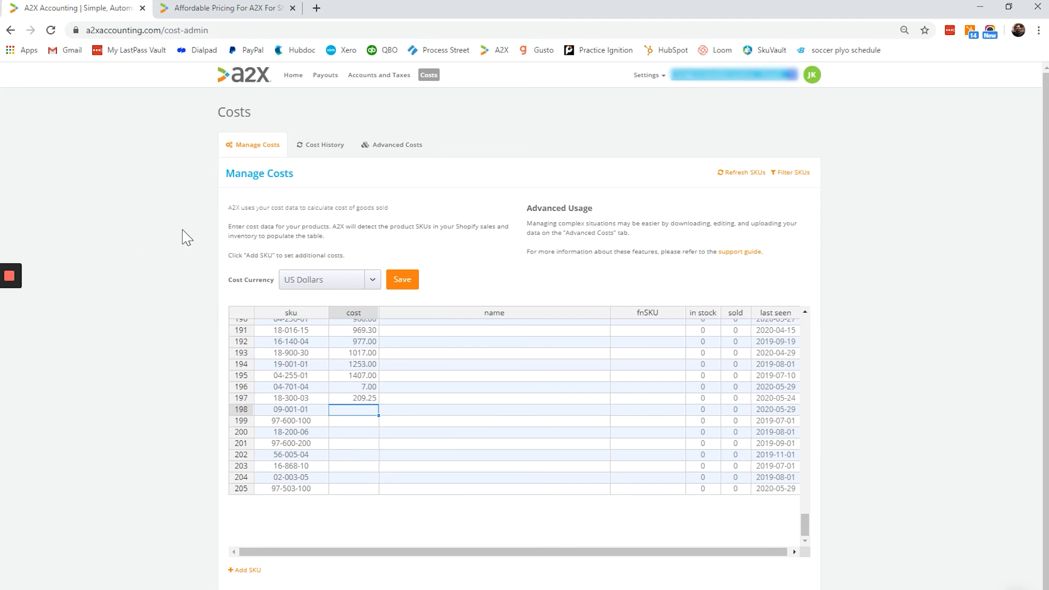
Reopen the May 28 - Jun 18 2020 payout and examine the account and tax assignments on its sales and fees invoice.
left_click(294, 78)
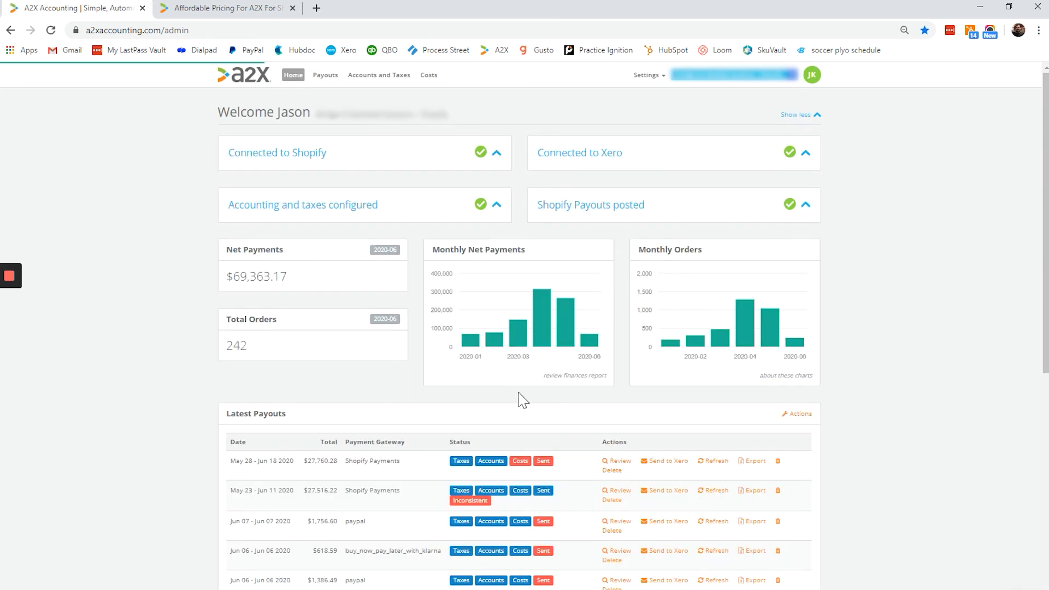
scroll(520, 398, "down", 2)
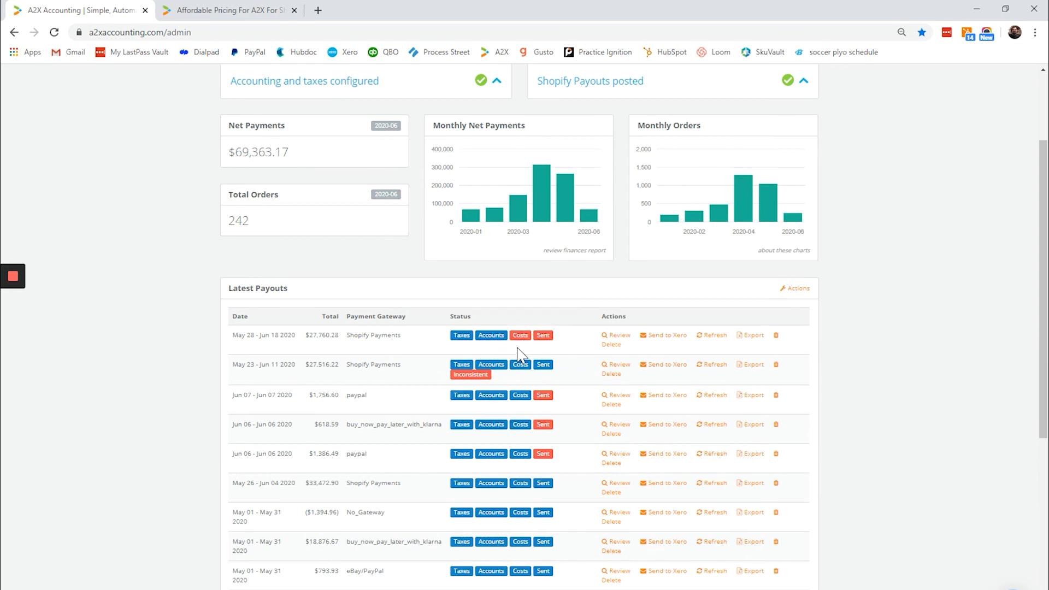
left_click(614, 336)
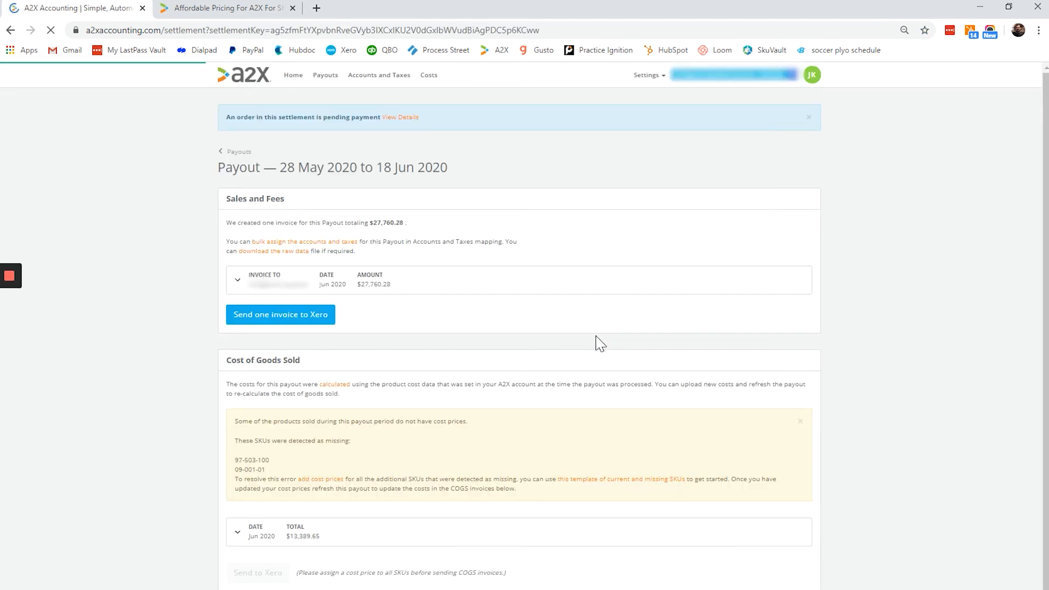
left_click(299, 282)
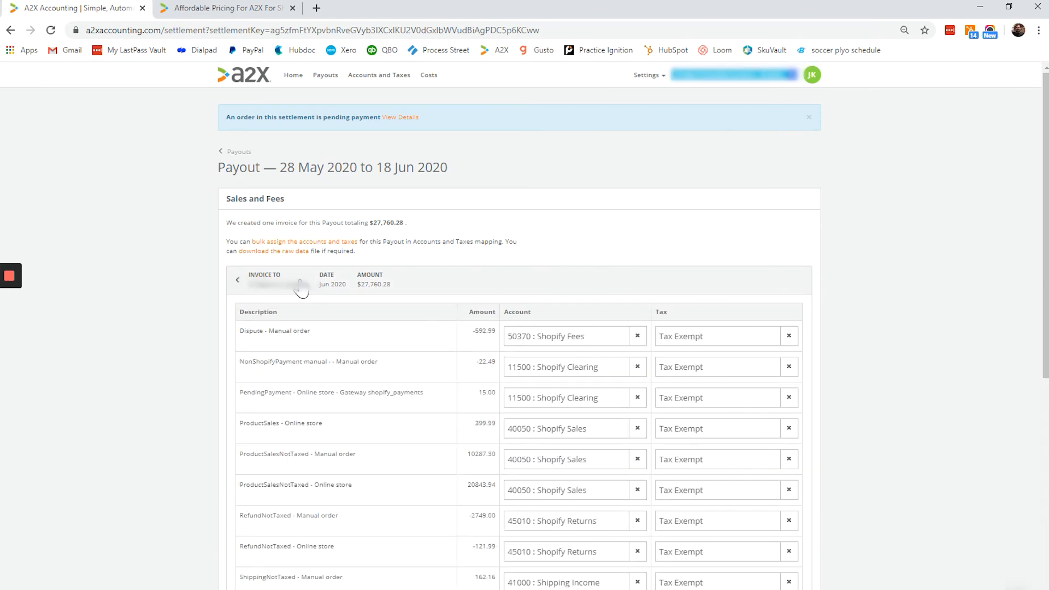
scroll(551, 264, "down", 1)
scroll(573, 367, "down", 5)
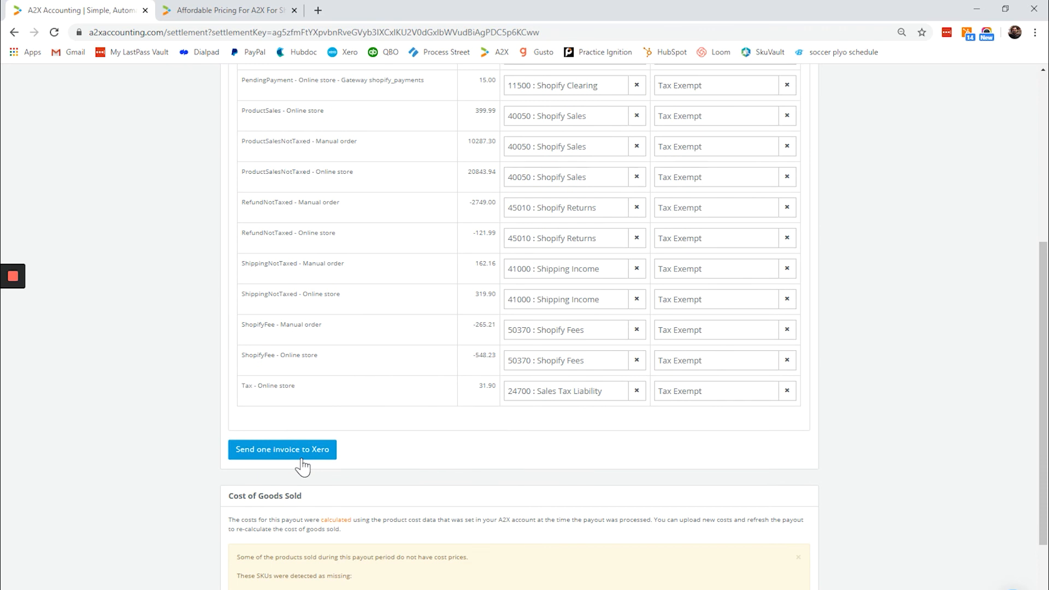
scroll(461, 398, "down", 3)
Expand the payout's cost of goods sold entry and examine the unit and total costs per SKU.
left_click(331, 537)
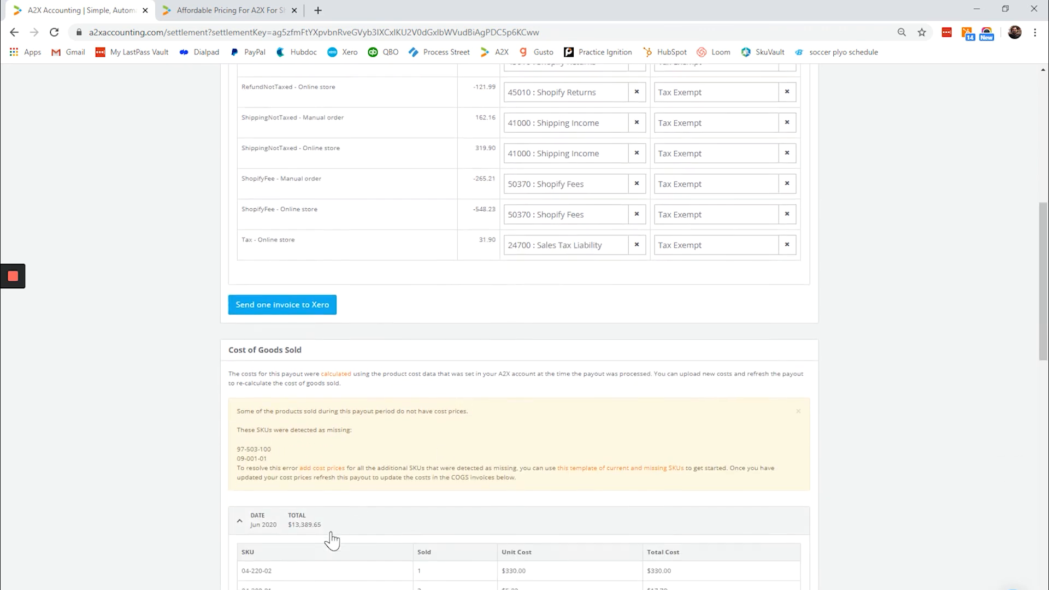
scroll(332, 539, "down", 3)
scroll(327, 392, "down", 1)
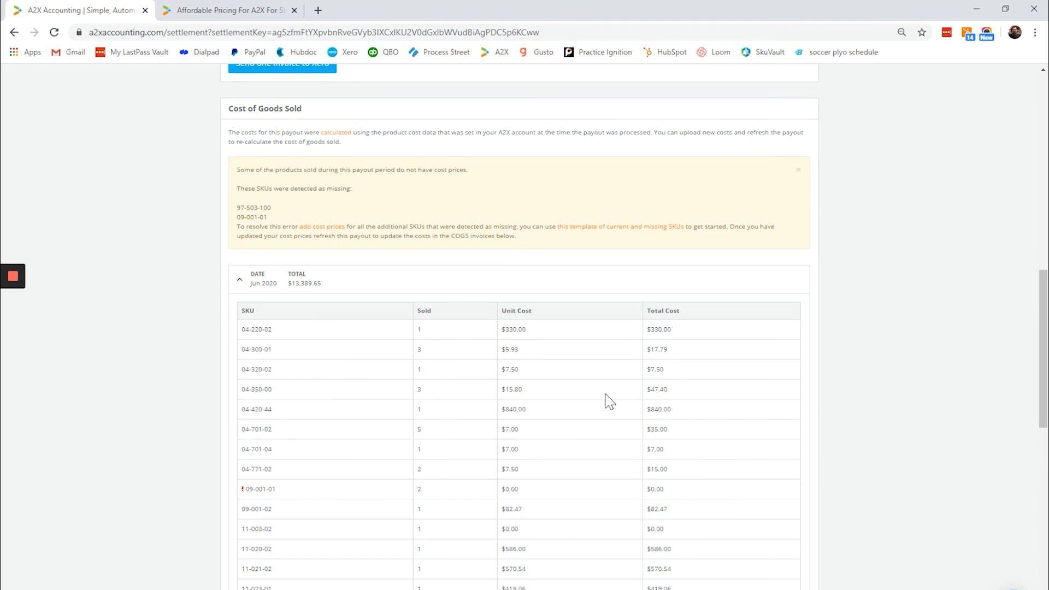
scroll(663, 408, "down", 10)
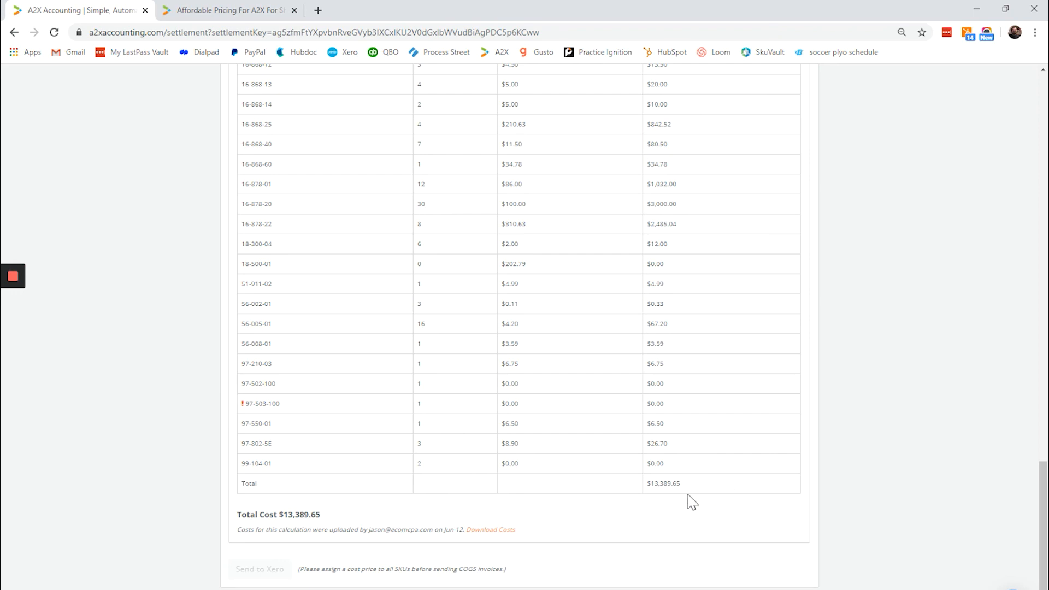
scroll(487, 442, "up", 15)
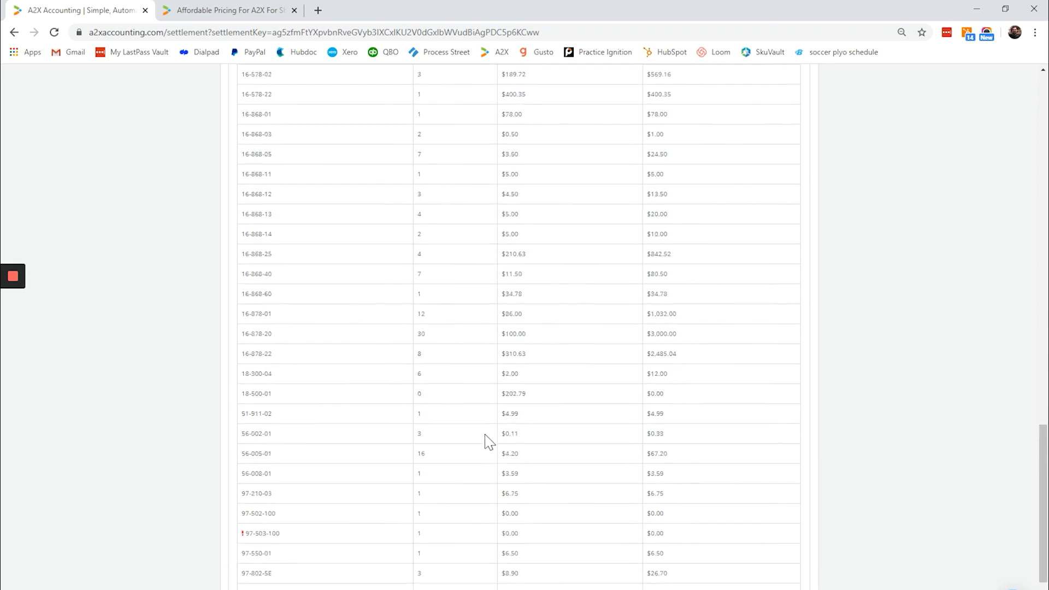
mouse_move(14, 277)
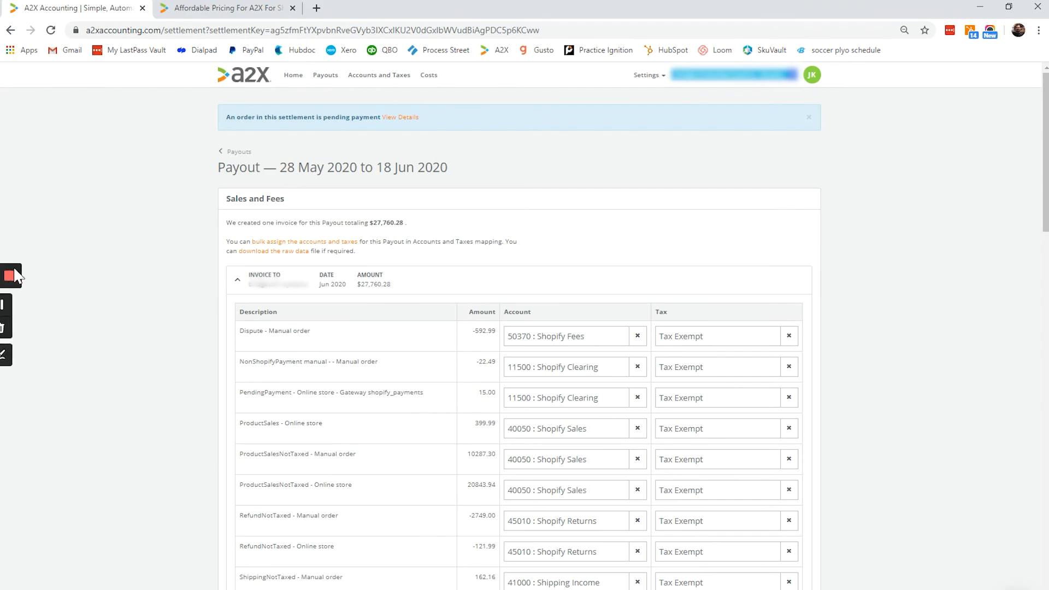